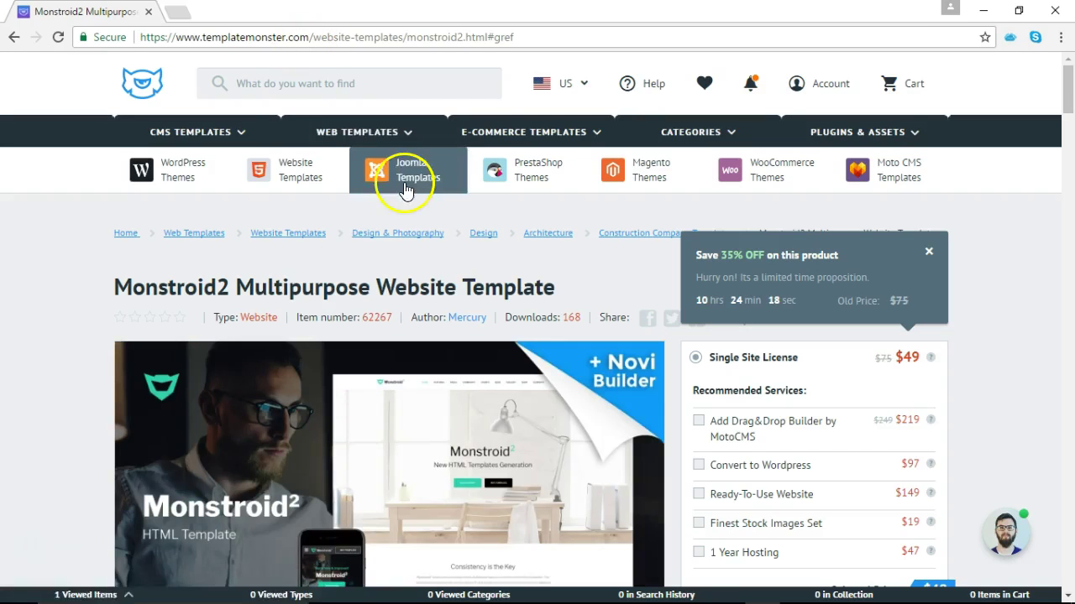
Scroll down the Monstroid2 product page toward the View Live Demo and Try Builder buttons.
scroll(1059, 84, "down", 4)
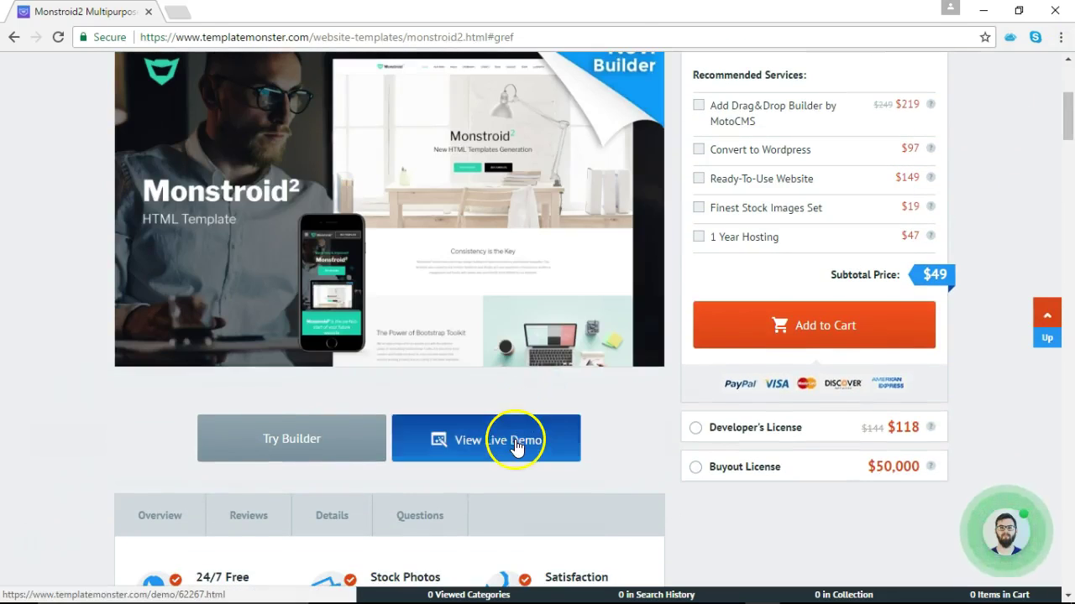
Launch the Monstroid2 live demo in a new tab to view its 'Brand New & Improved!' homepage.
left_click(515, 439)
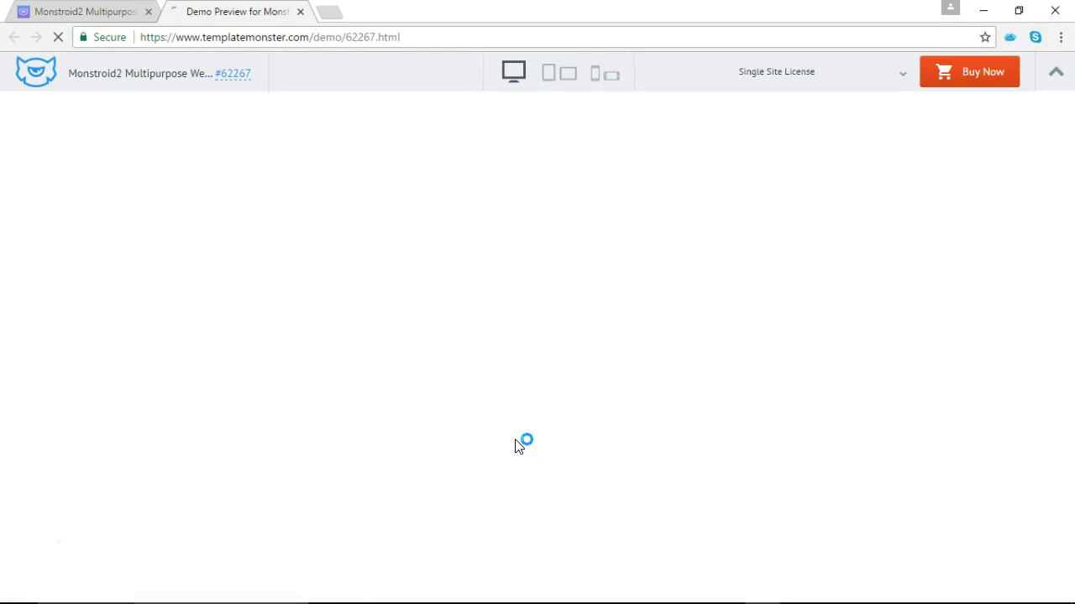
left_click(399, 326)
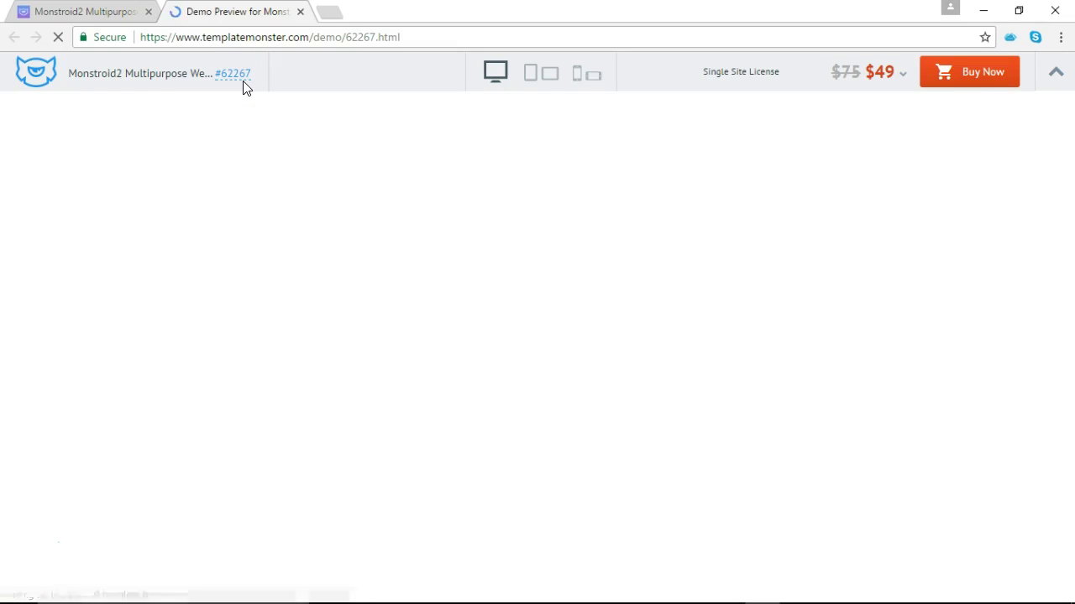
left_click(67, 15)
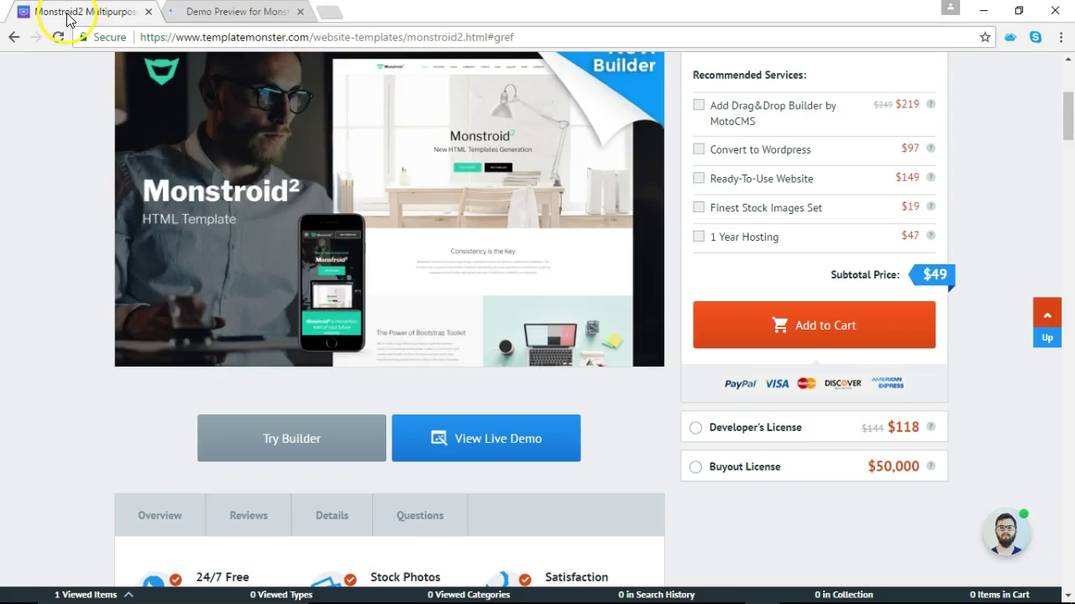
left_click(411, 454)
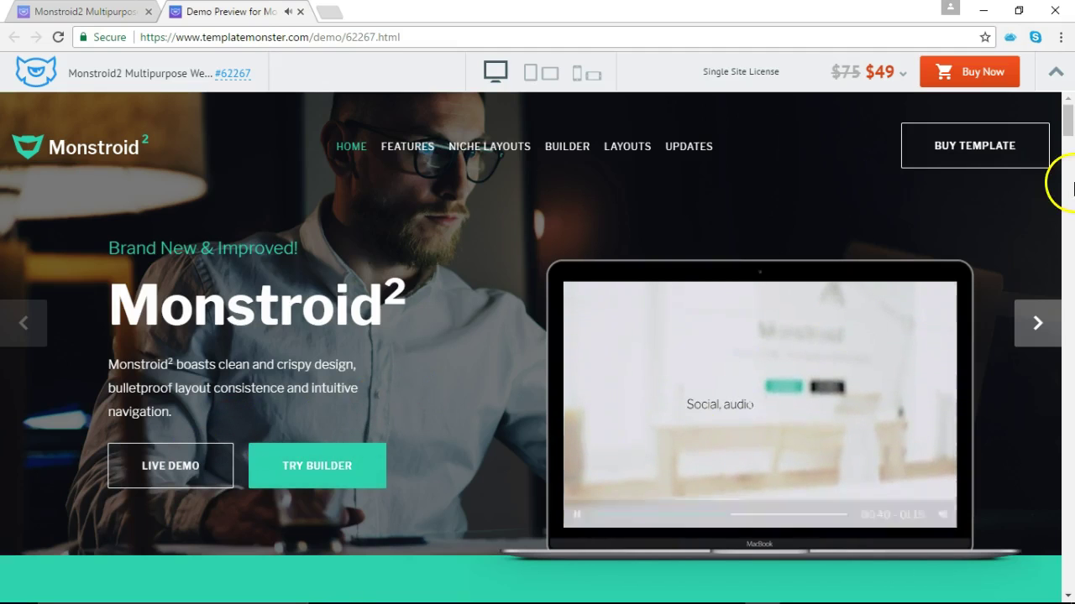
Scroll the demo to the Novi Builder section and load Monstroid2 via Try Builder.
left_click_drag(1068, 122, 1071, 312)
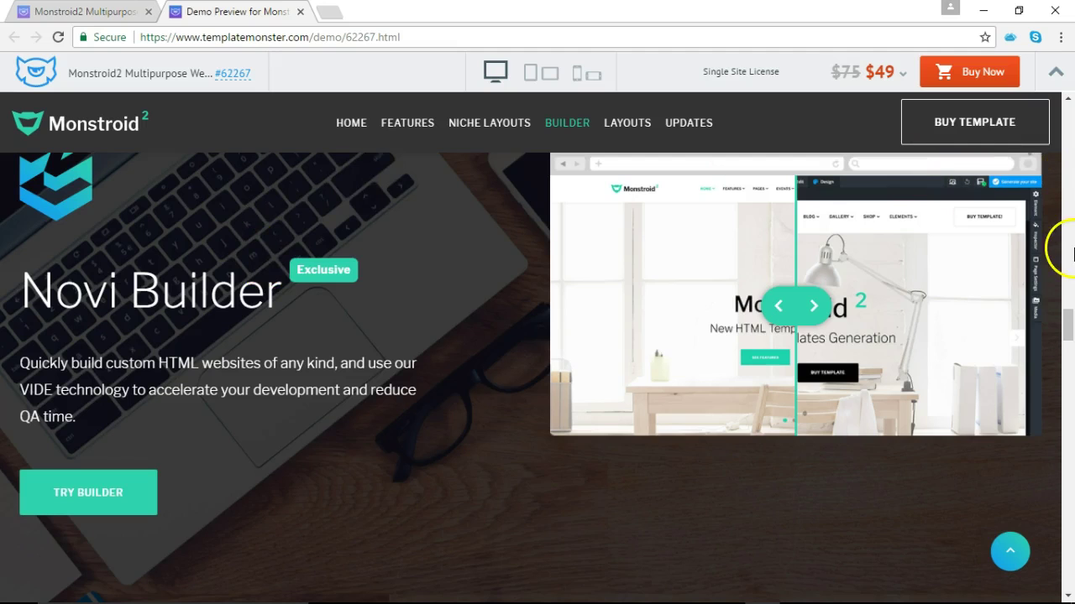
left_click(1068, 306)
left_click_drag(1068, 307, 1046, 129)
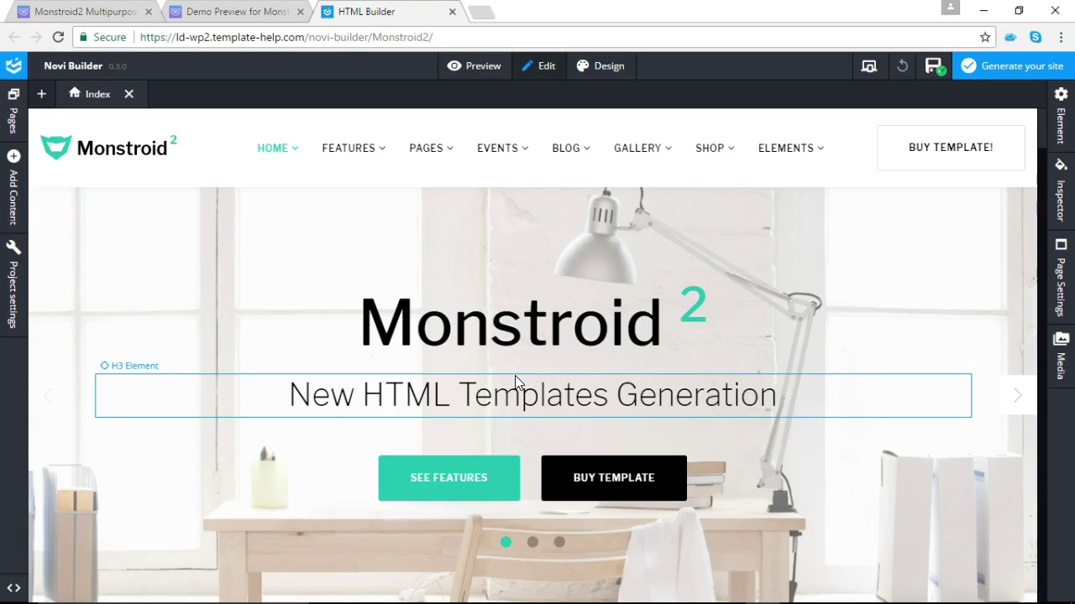
Open the source code editor and look through the HTML, CSS and JS tabs.
left_click(13, 588)
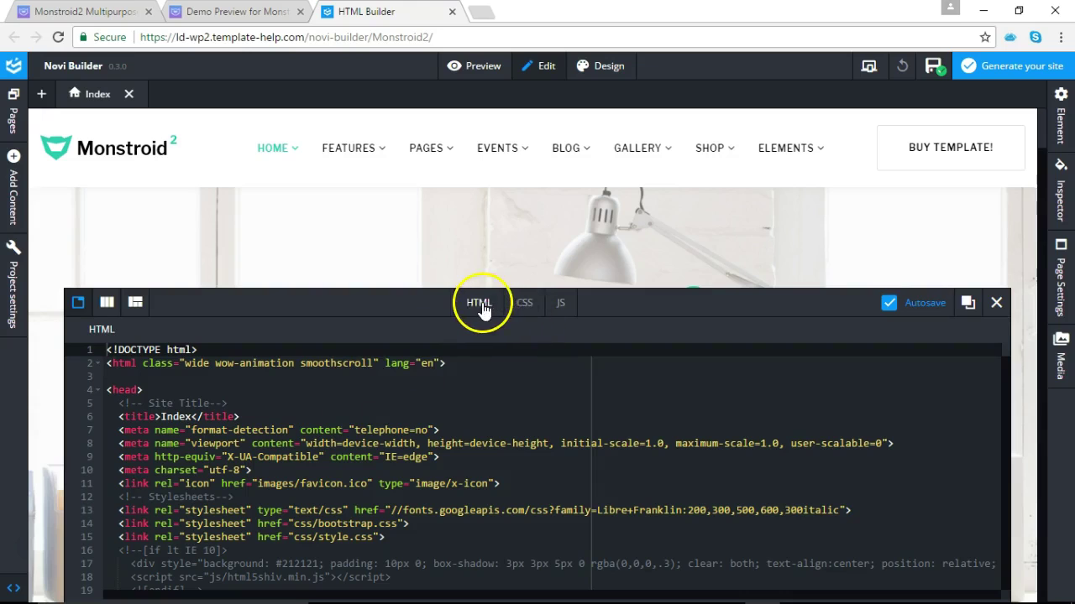
left_click(537, 311)
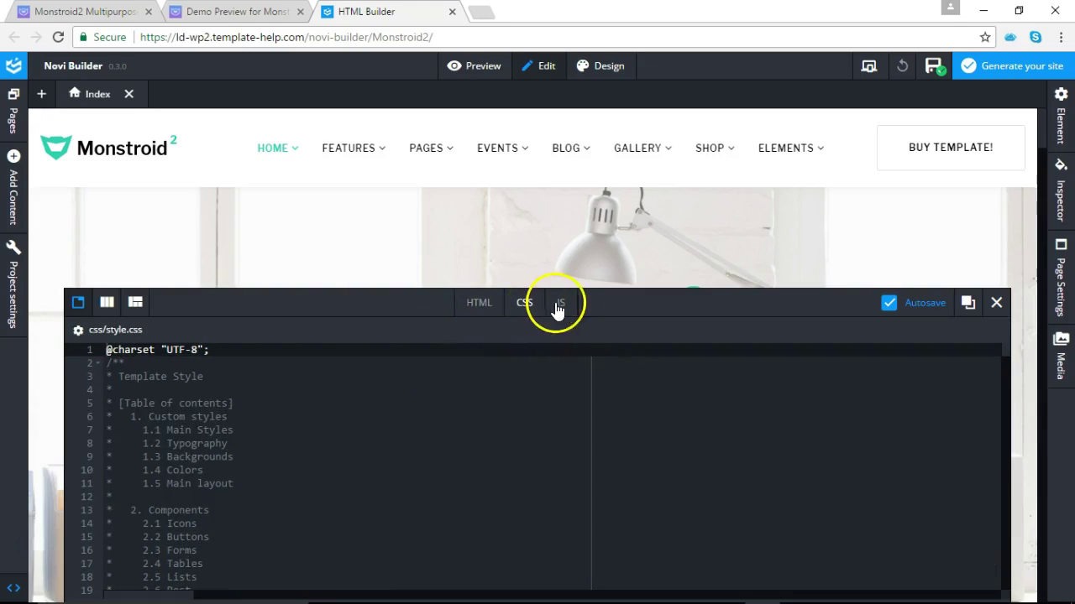
left_click(561, 304)
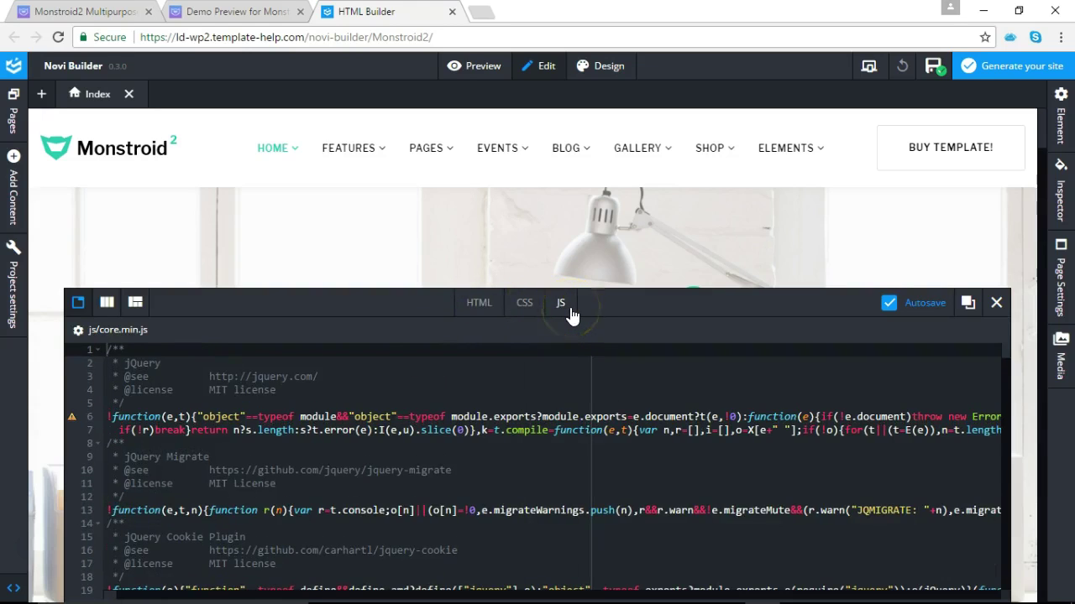
left_click(490, 313)
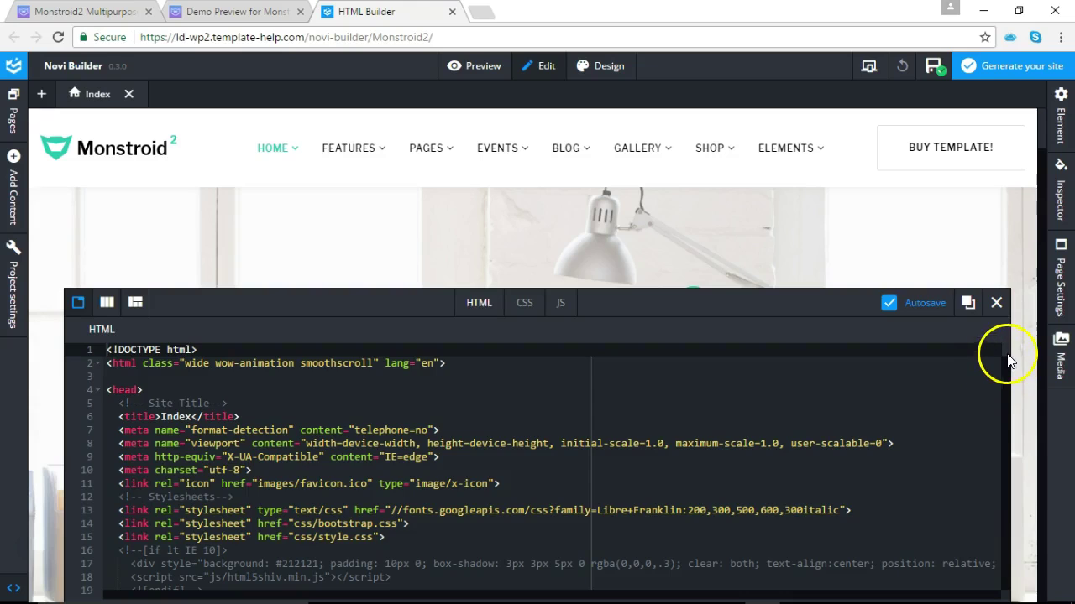
Retype the closing '</a>' of the Nonstandard post link on line 238.
left_click_drag(1008, 361, 1010, 401)
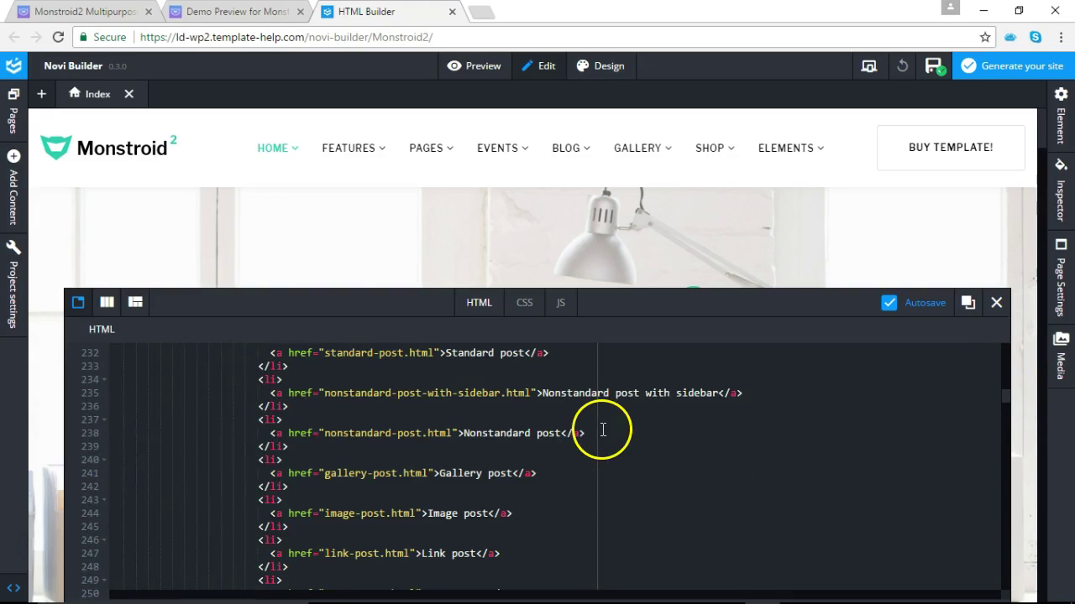
left_click(602, 430)
key("BackSpace")
key("BackSpace")
key("BackSpace")
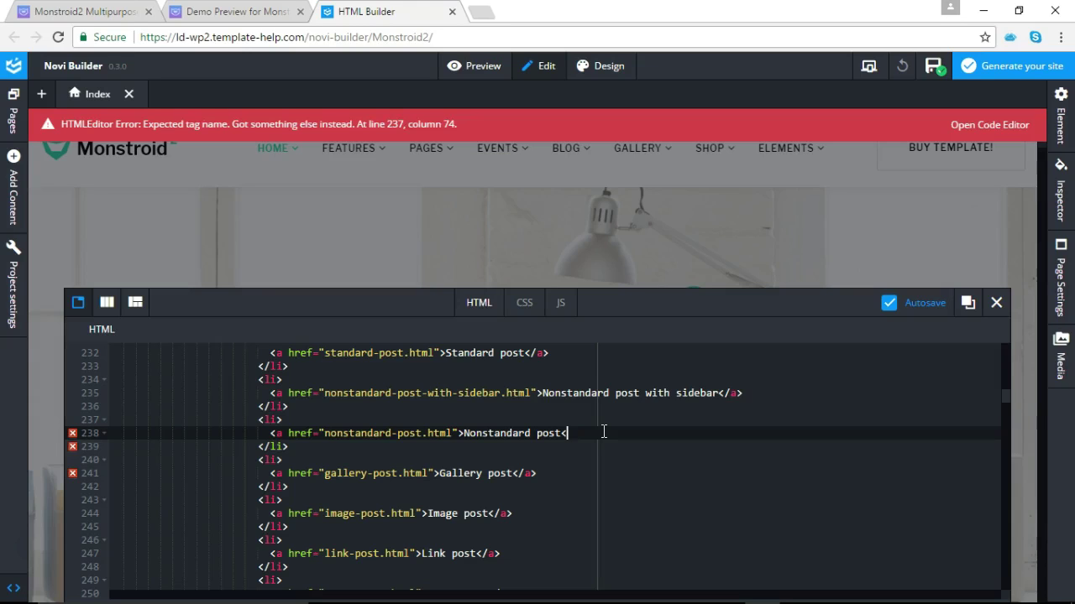
type("/a>")
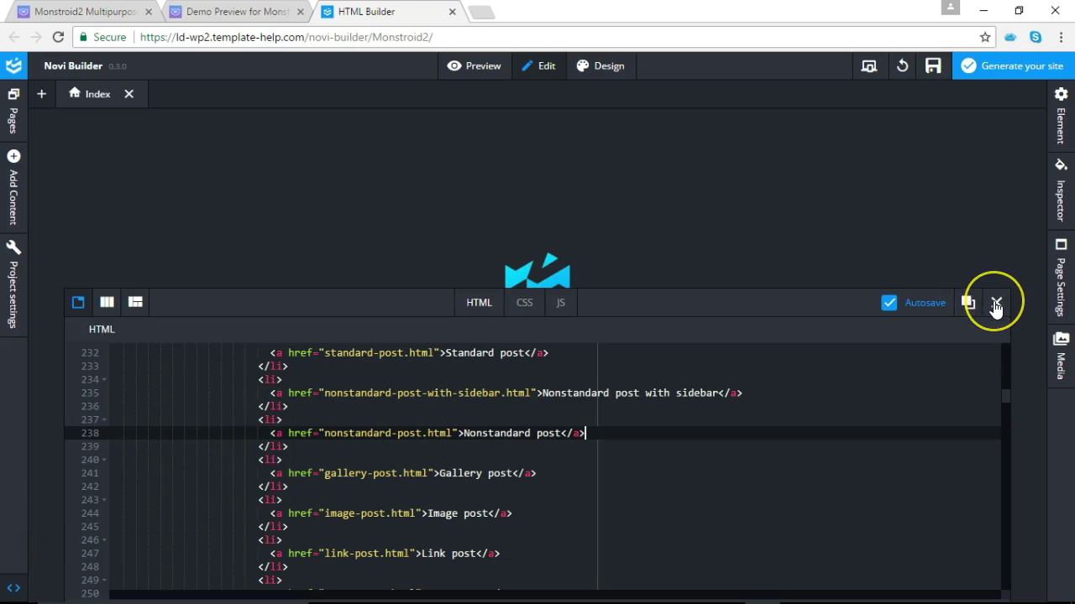
Back on the page, retype the 'Monstroid' headline and relabel SEE FEATURES as 'BUY FEATURES'.
left_click(995, 304)
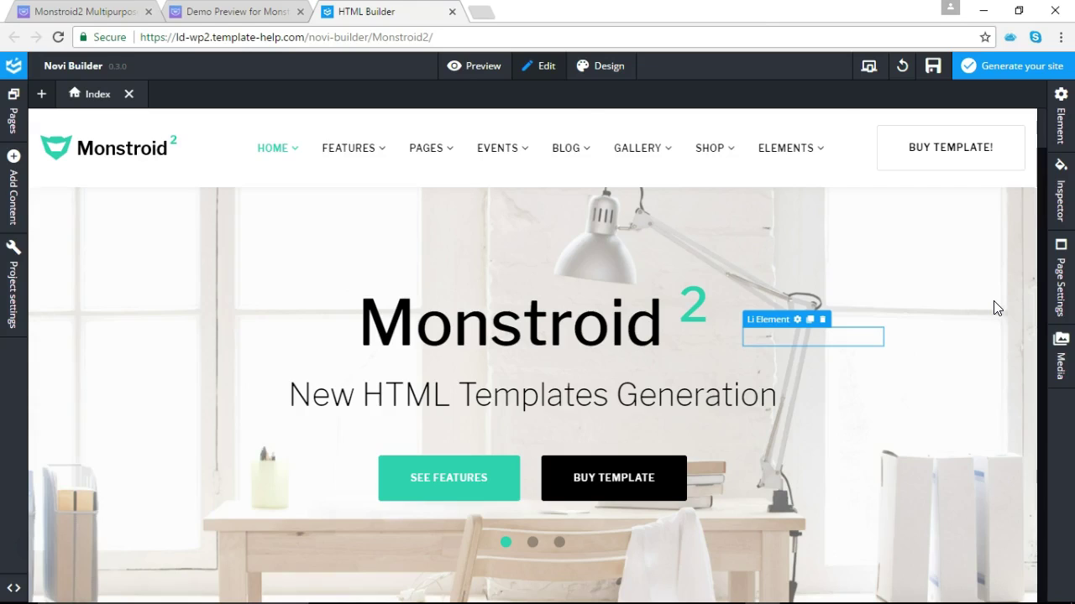
double_click(518, 328)
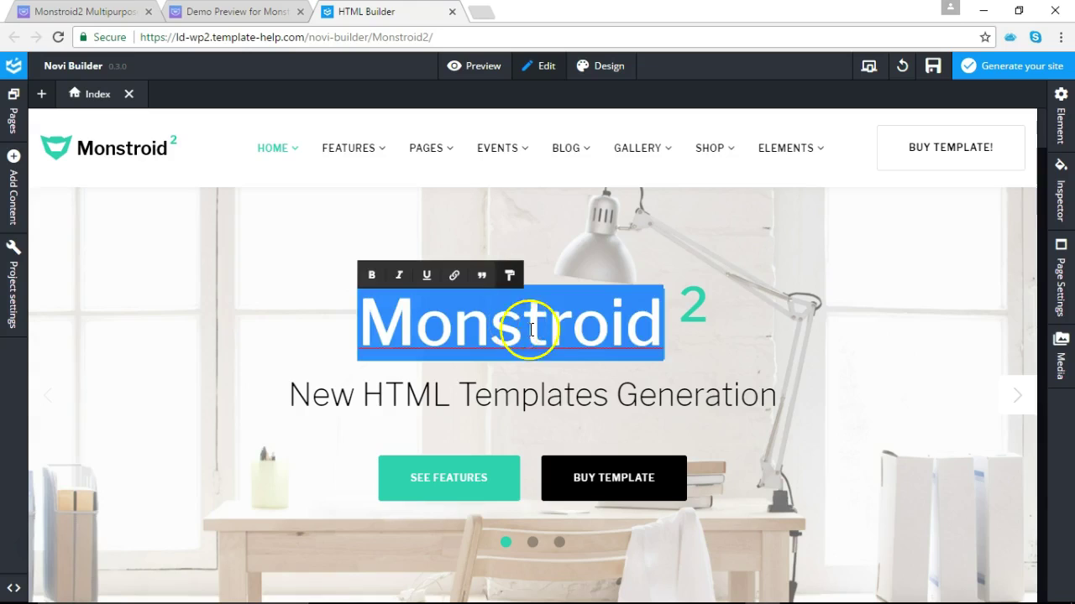
type("Monstroid")
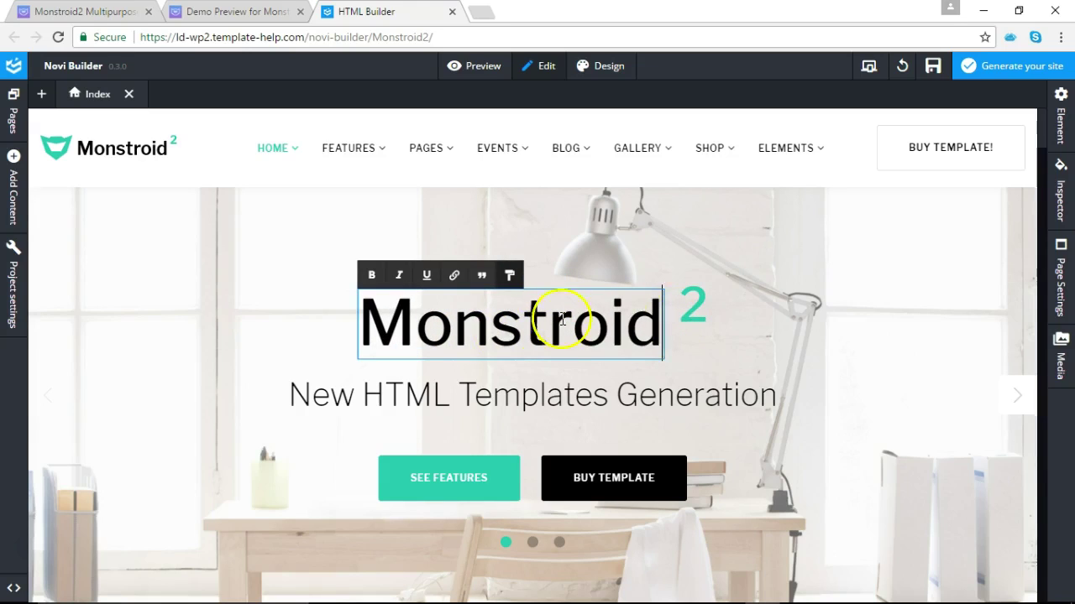
double_click(451, 483)
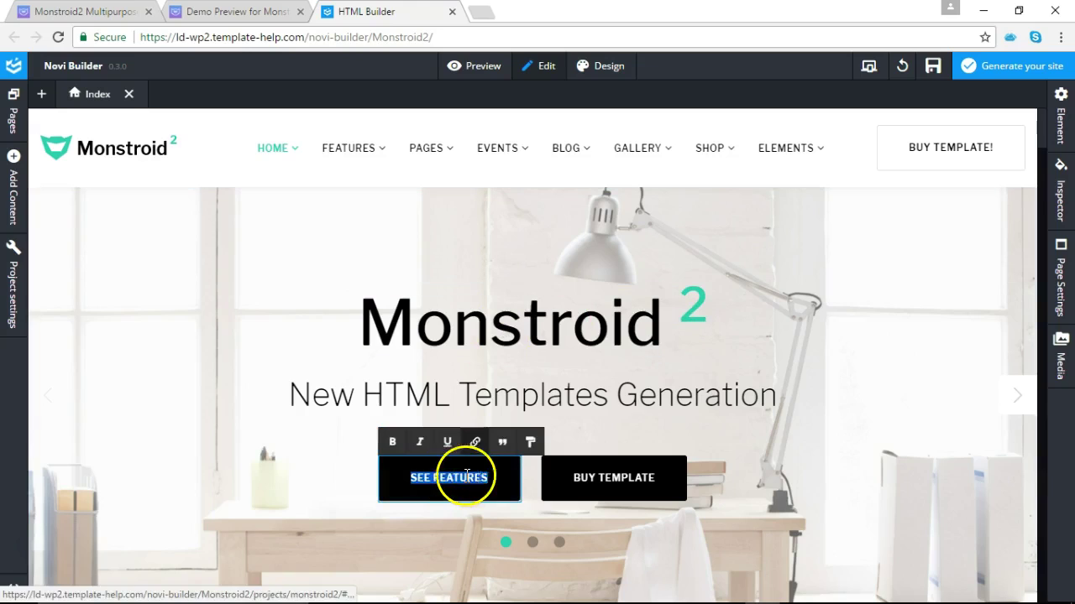
type("B")
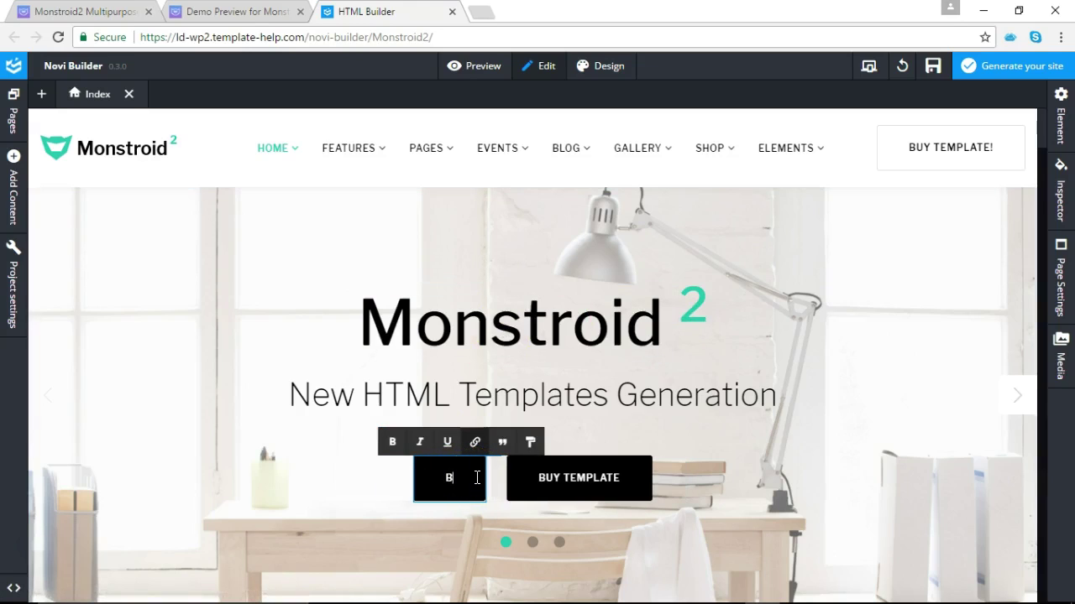
type("UY FEA")
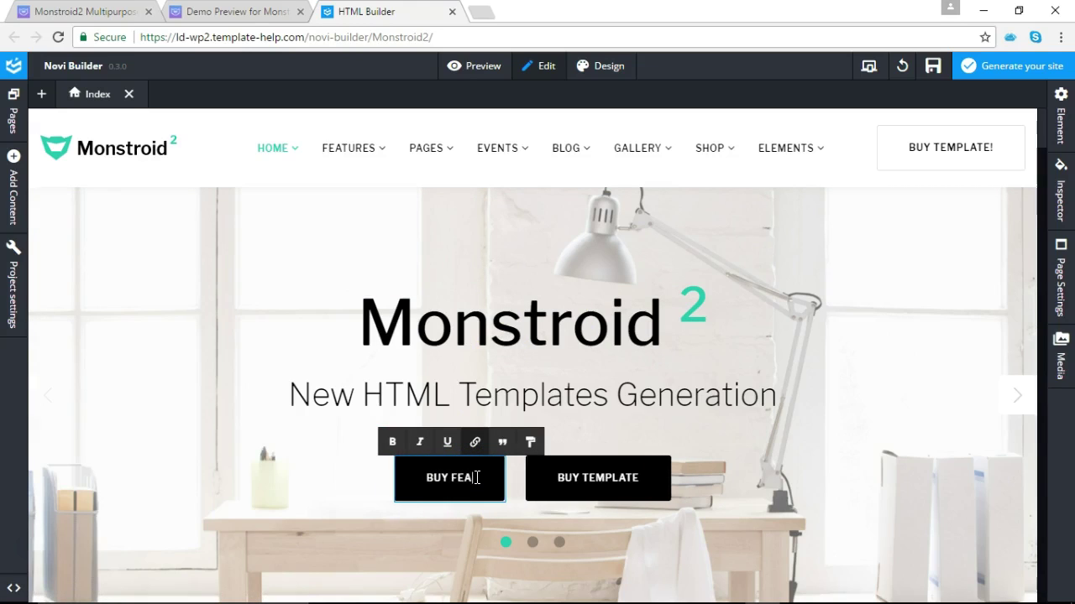
type("TURES")
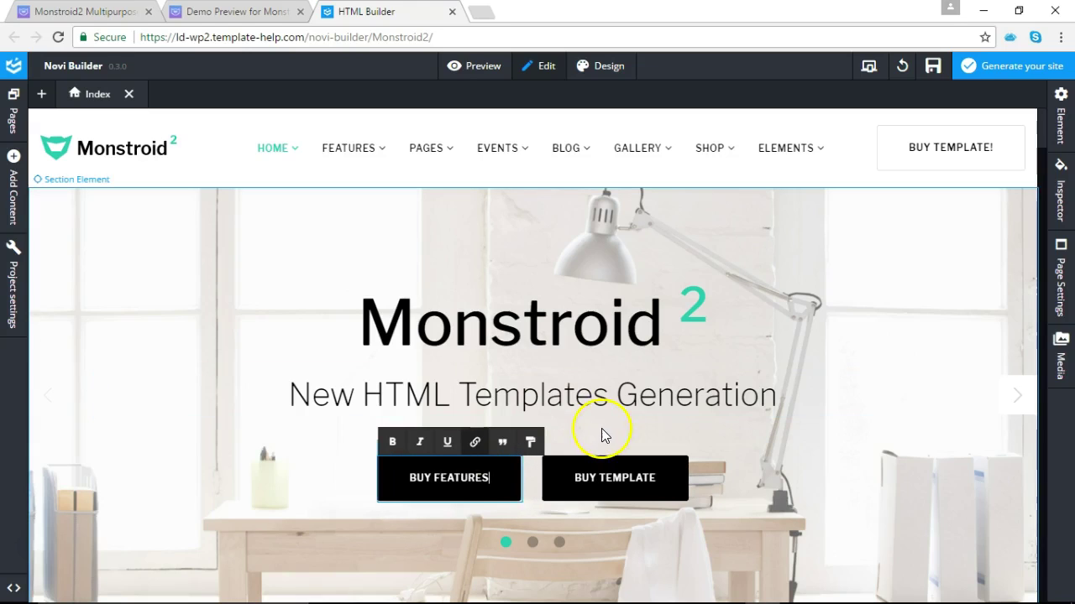
In Design mode, select words in the BUY FEATURES button and open BUY TEMPLATE's link settings.
left_click(608, 72)
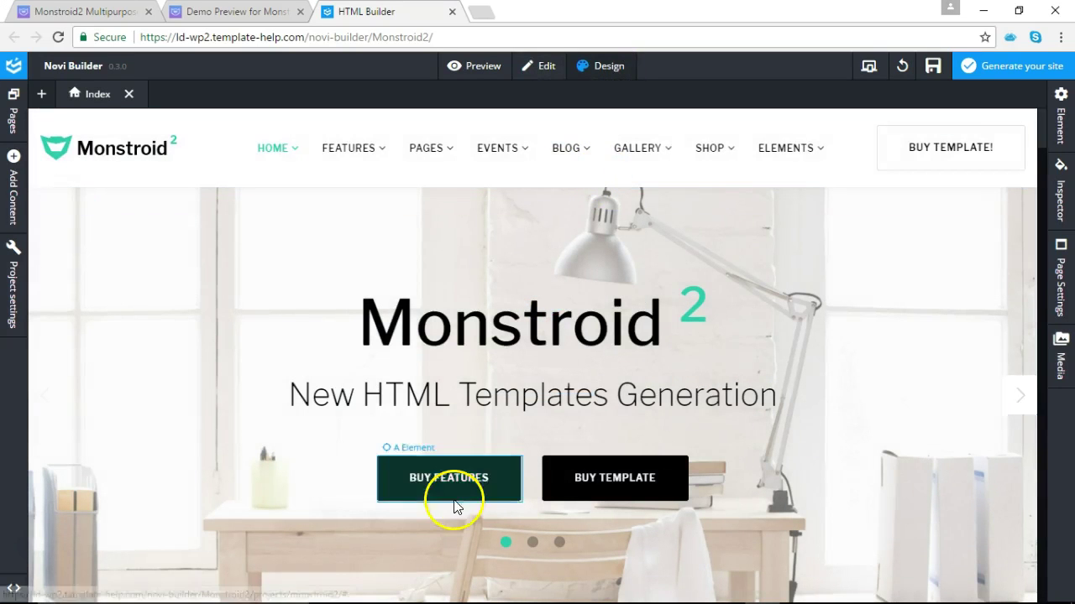
left_click(444, 487)
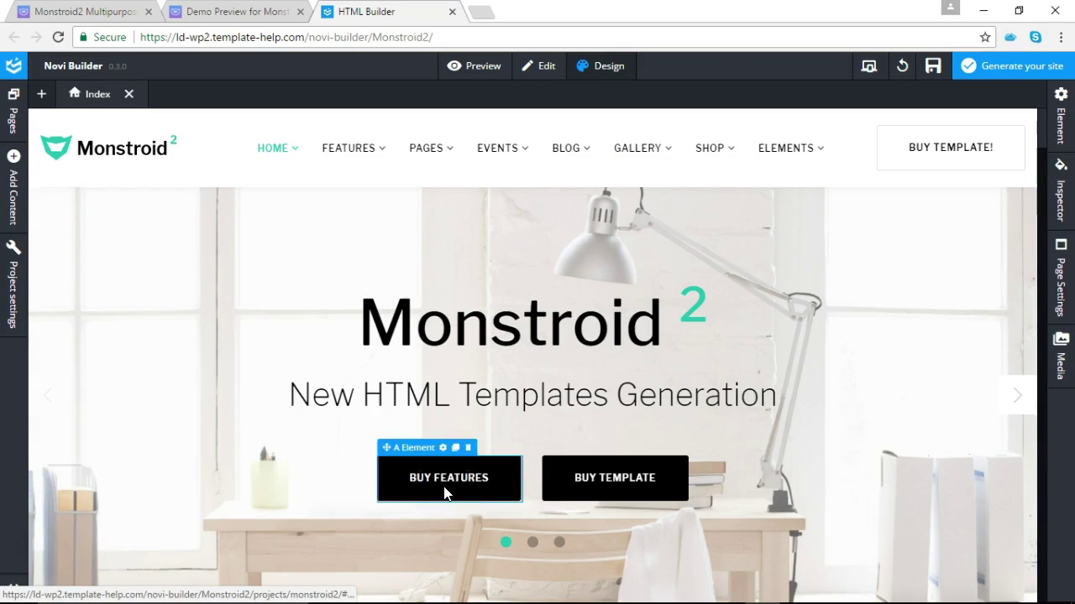
double_click(444, 490)
left_click(403, 475)
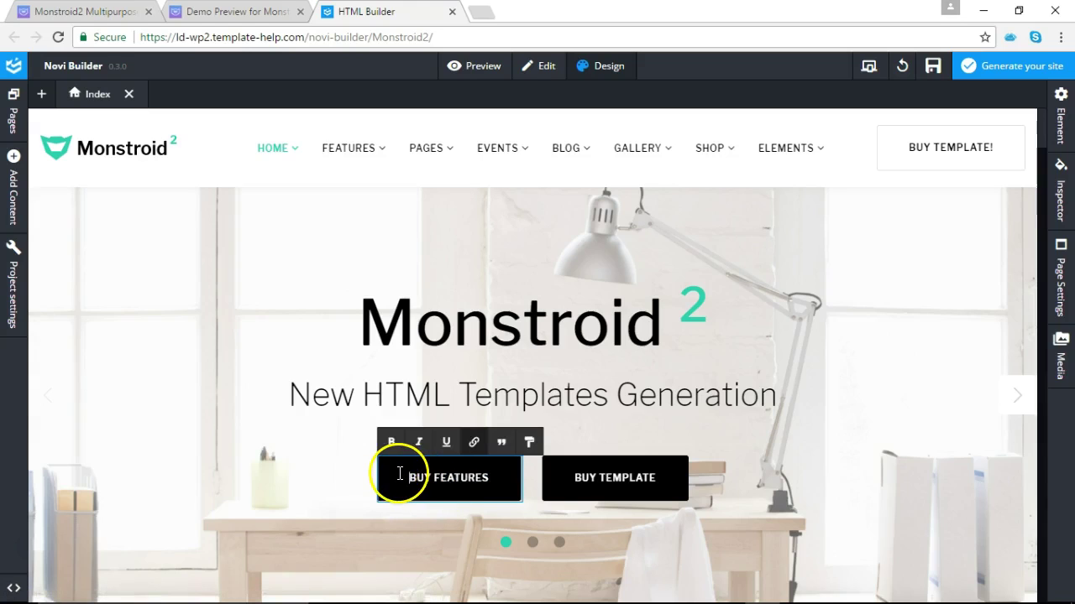
double_click(379, 471)
left_click(379, 472)
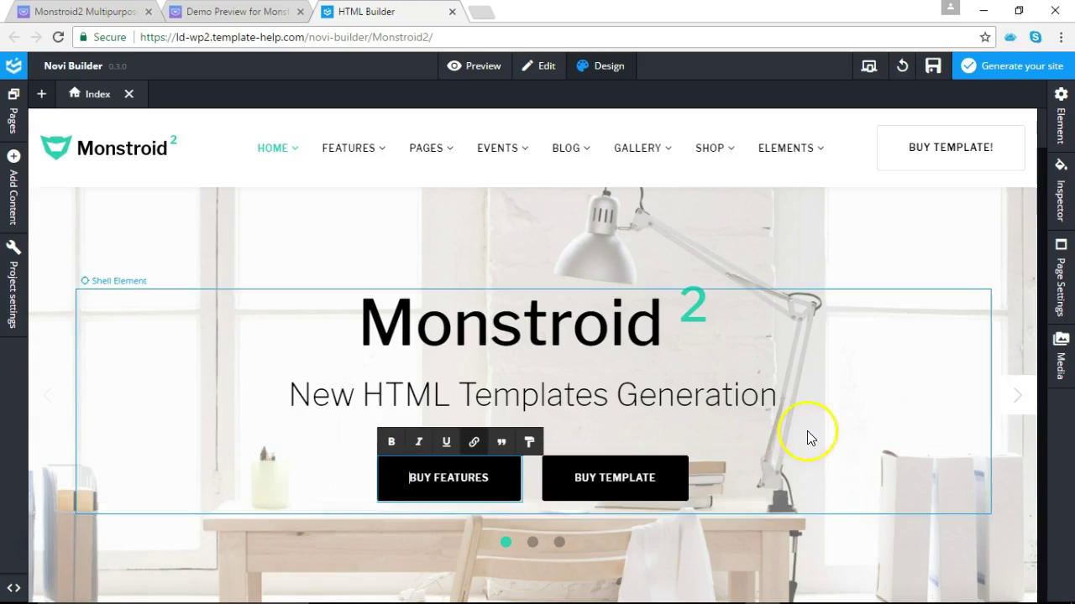
left_click(673, 468)
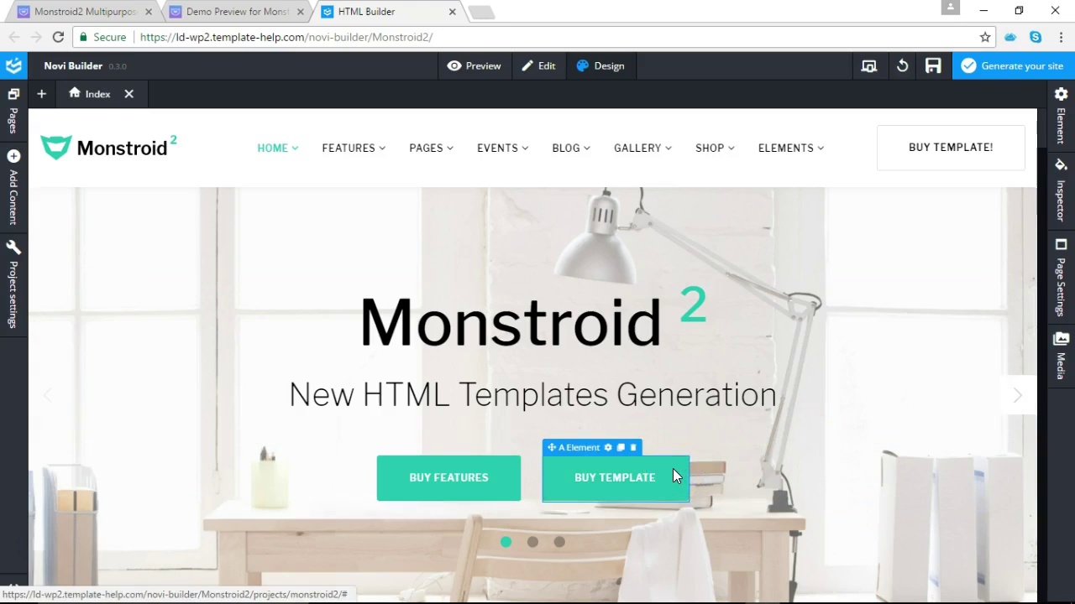
Review BUY TEMPLATE's page, user-link and section link options, then show the page HTML.
left_click(609, 451)
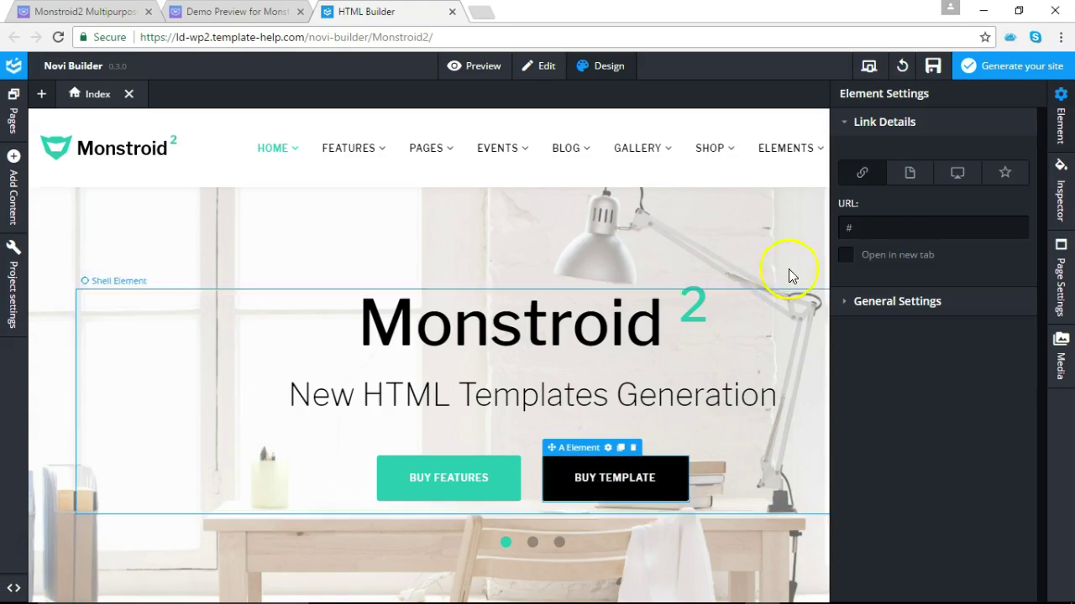
left_click(915, 173)
left_click(966, 173)
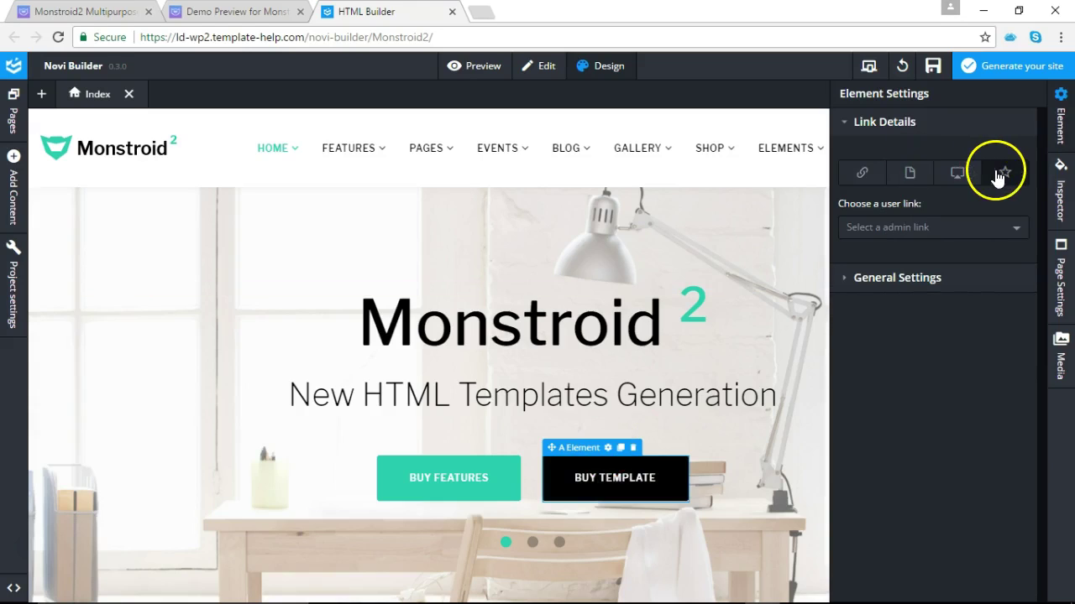
left_click(964, 180)
left_click(877, 277)
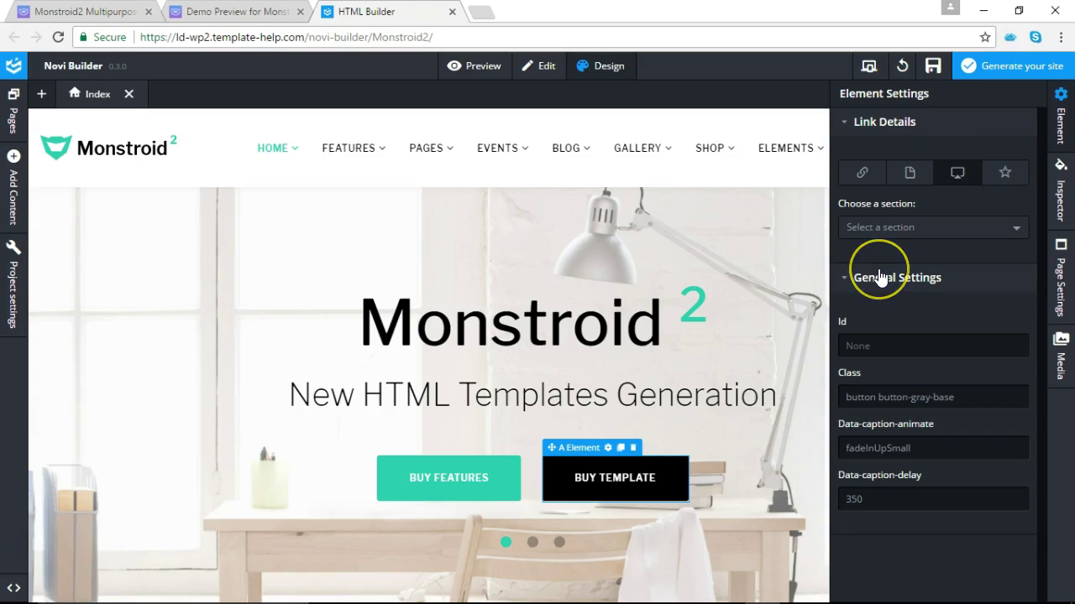
left_click(879, 277)
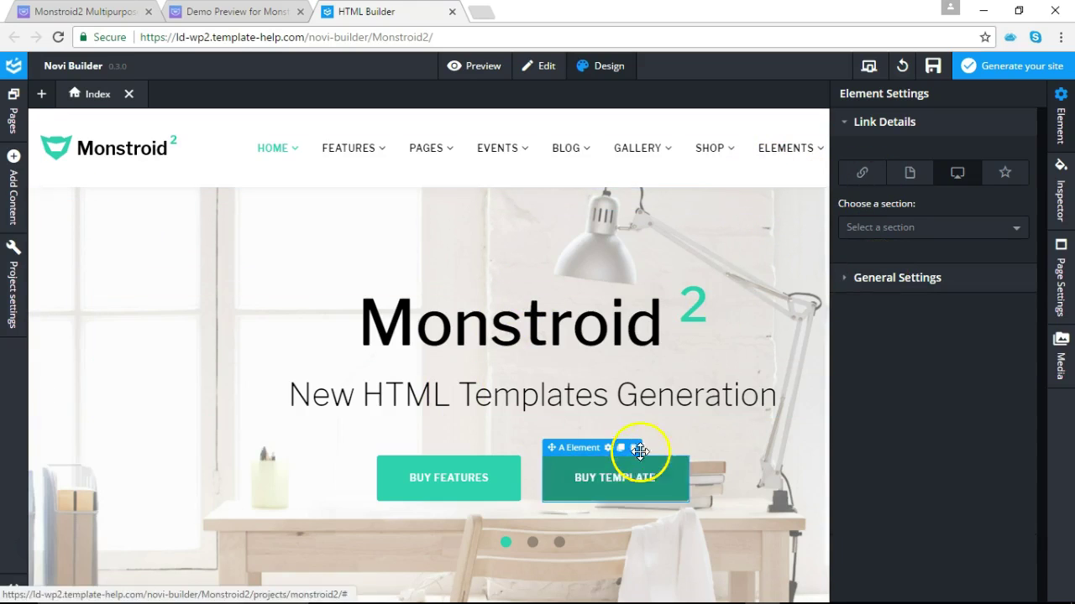
left_click(31, 542)
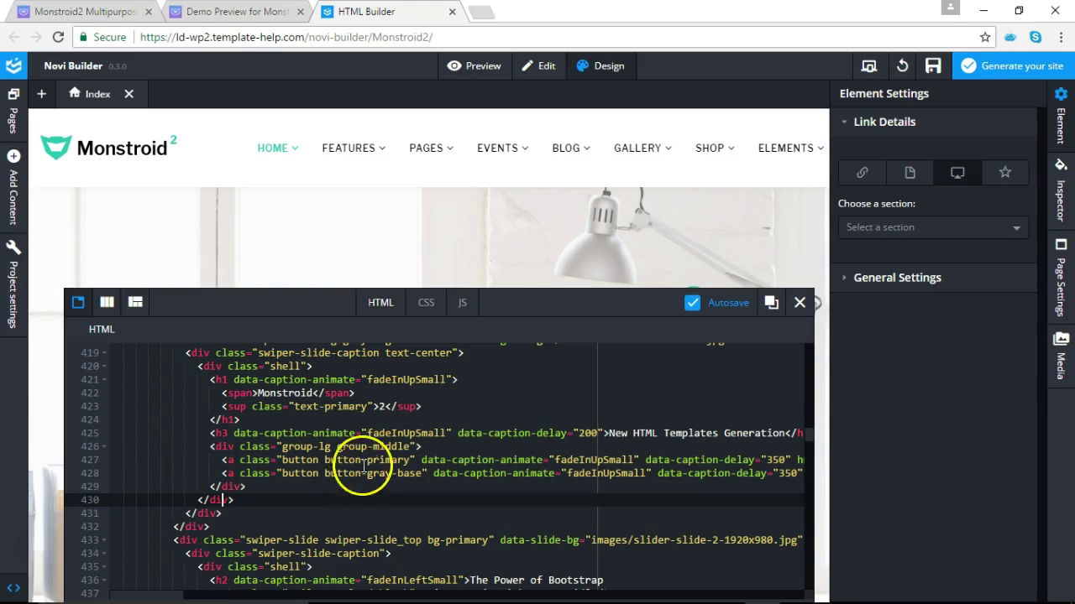
left_click(799, 303)
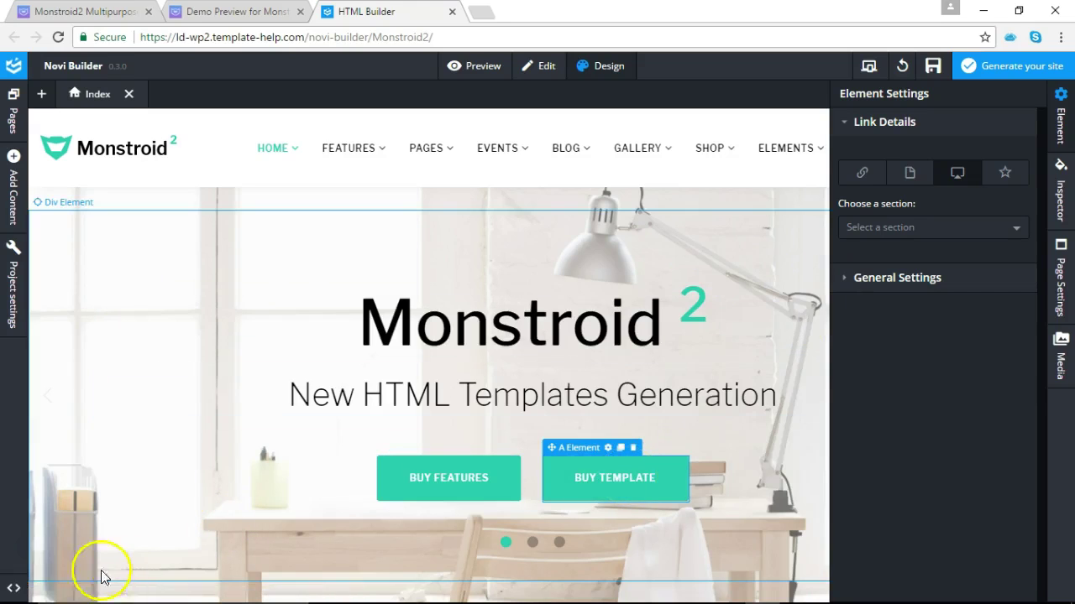
left_click(19, 589)
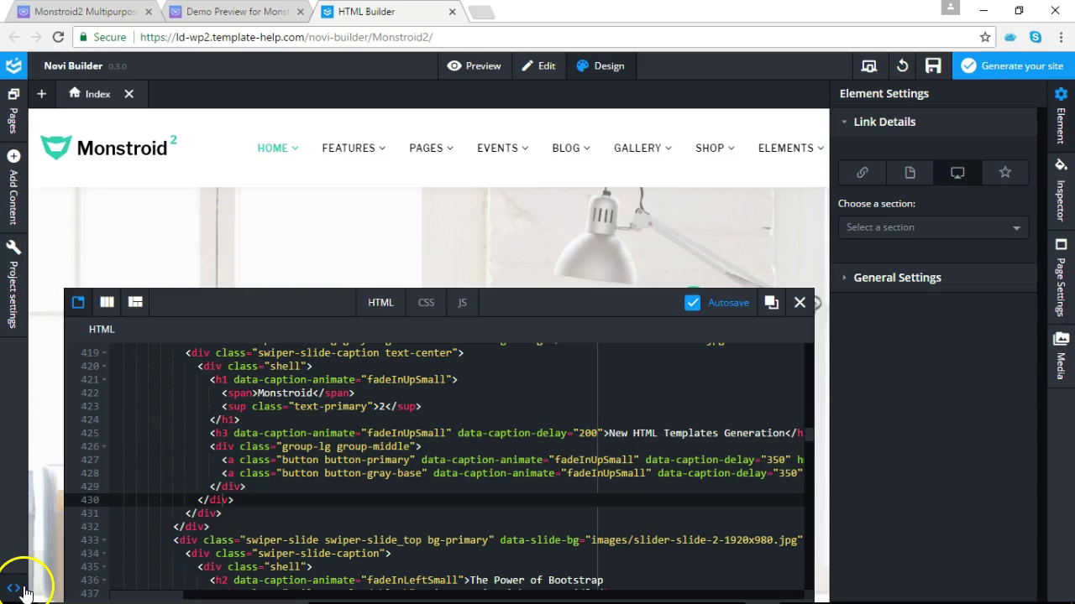
left_click(321, 474)
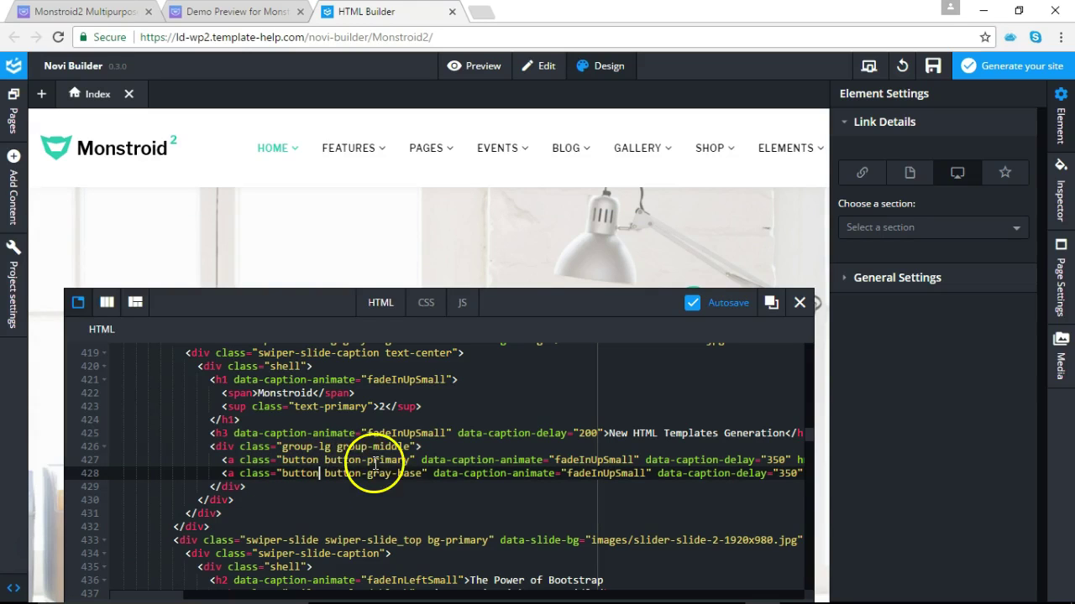
Switch the code editor to css/style.css and scroll down through the stylesheet.
left_click(422, 312)
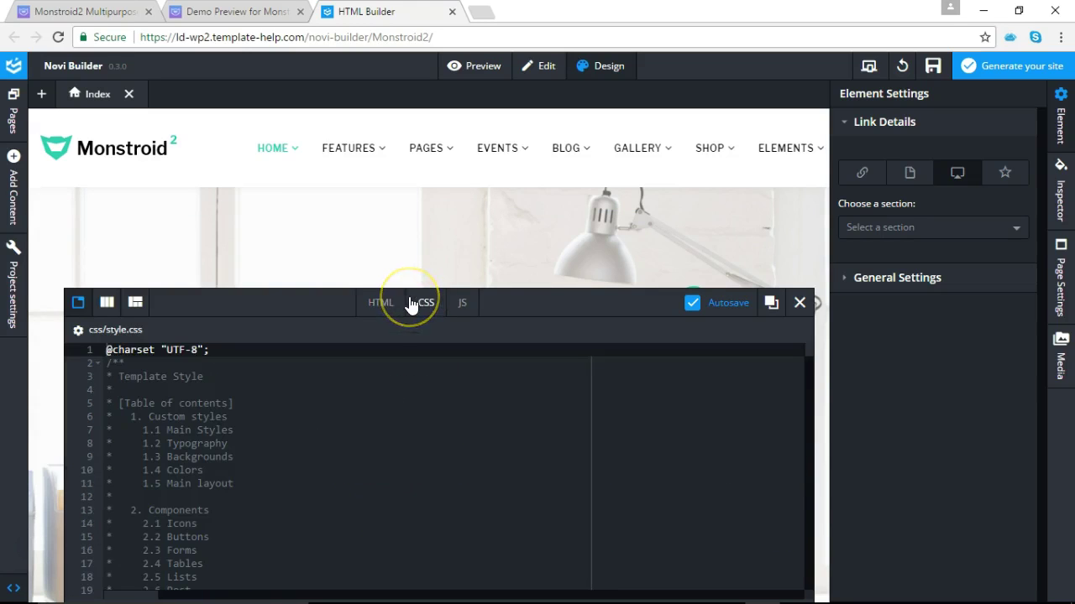
left_click(751, 403)
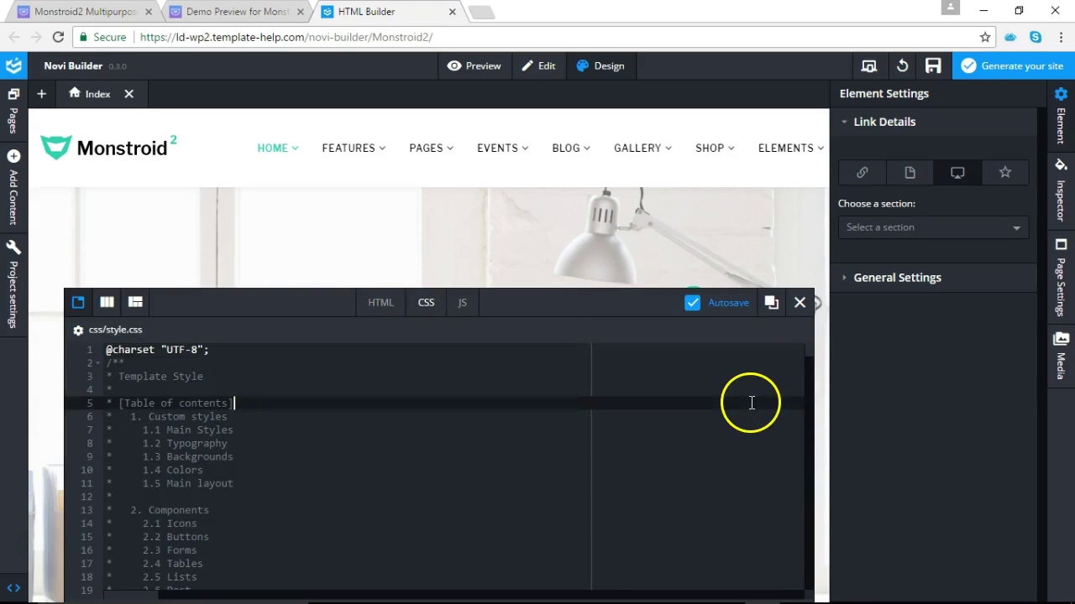
key("Down")
key("Down")
key("Down")
key("Down")
key("Down")
key("Down")
key("Down")
key("Down")
key("Down")
key("Down")
key("Down")
key("Down")
key("Down")
key("Down")
key("Down")
key("Down")
key("Down")
key("Down")
key("Down")
key("Down")
key("Down")
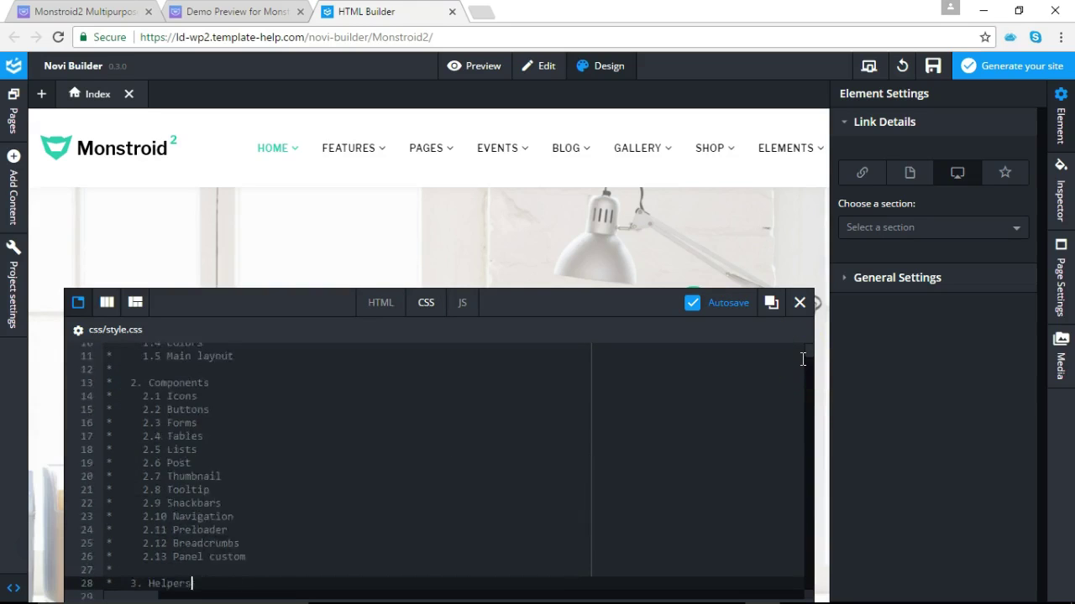
key("Down")
key("Down")
key("Down")
key("Down")
key("Down")
key("Down")
key("Down")
key("Down")
key("Down")
key("Down")
key("Down")
key("Down")
key("Down")
key("Down")
key("Down")
key("Down")
key("Down")
key("Down")
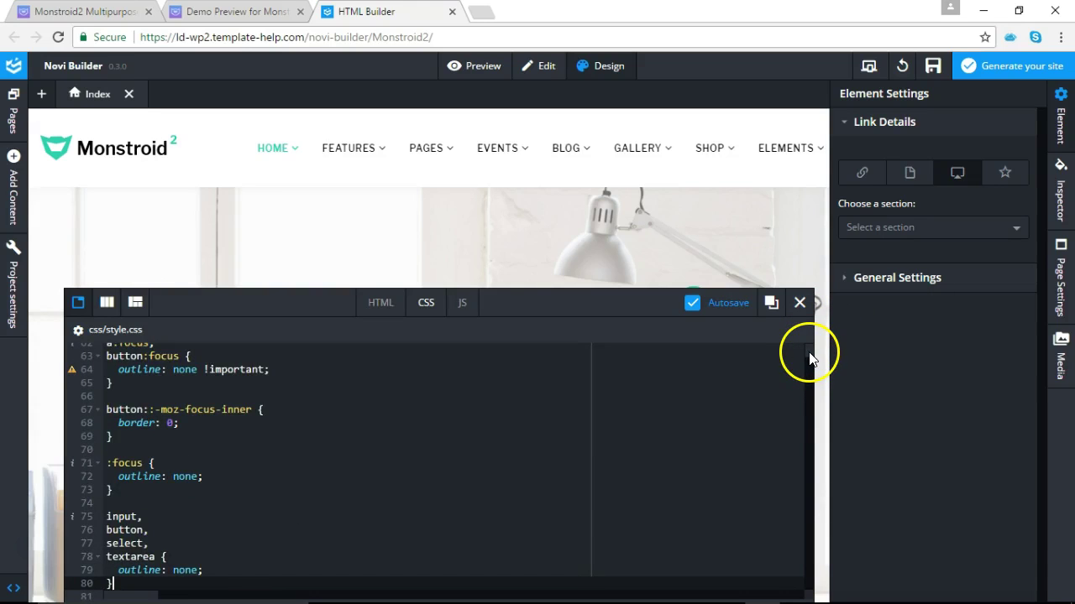
left_click_drag(811, 355, 805, 420)
Search style.css with Ctrl+F for 'button' styles, then for gray/grey colour rules.
key("ctrl+f")
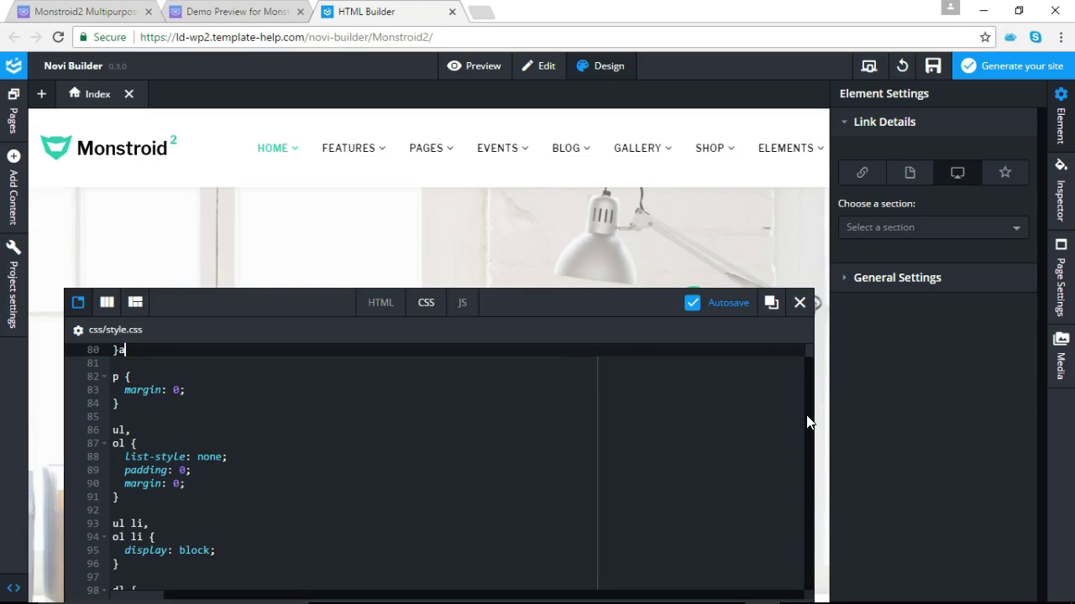
type("button")
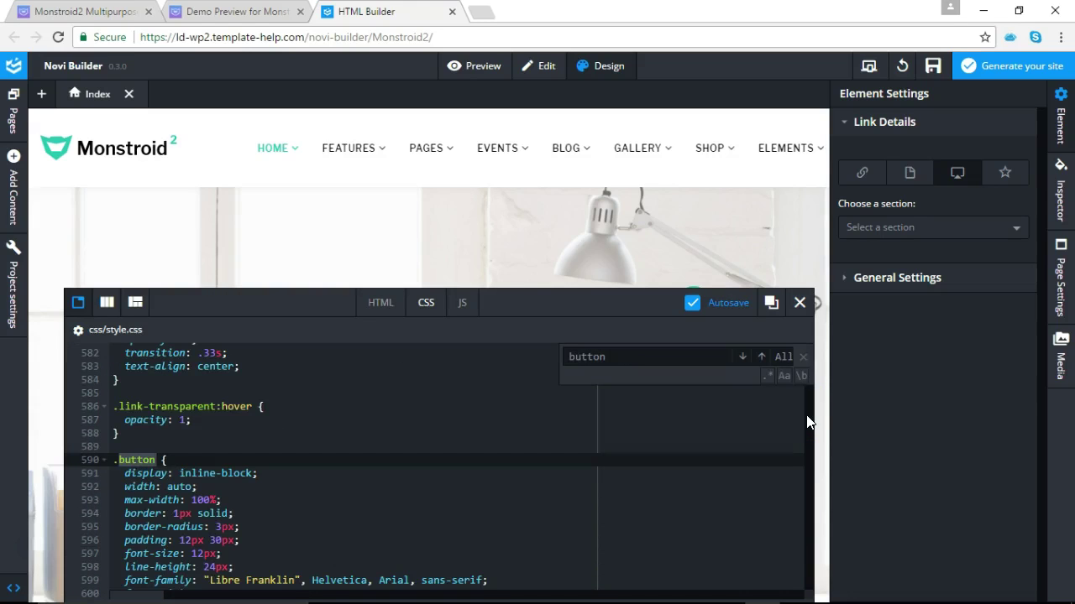
type("-")
key("BackSpace")
type("button")
key("BackSpace")
key("BackSpace")
key("BackSpace")
key("BackSpace")
key("BackSpace")
key("BackSpace")
key("BackSpace")
key("BackSpace")
key("BackSpace")
key("BackSpace")
key("BackSpace")
key("BackSpace")
key("BackSpace")
type("gray")
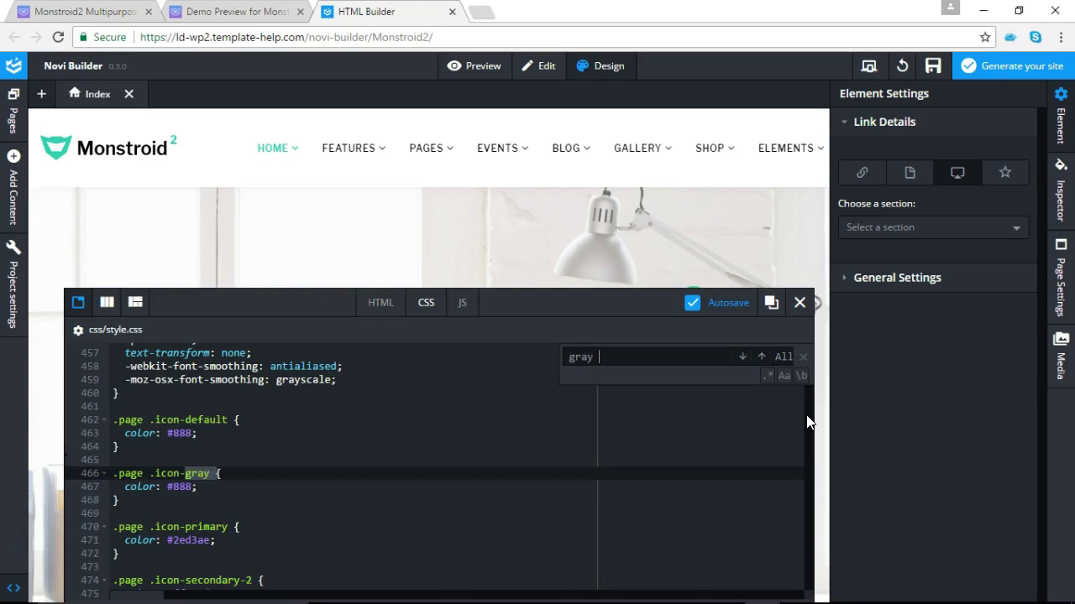
type(" {")
key("BackSpace")
key("BackSpace")
key("BackSpace")
type("y-colo")
key("BackSpace")
key("BackSpace")
key("BackSpace")
key("BackSpace")
key("BackSpace")
key("BackSpace")
key("BackSpace")
key("BackSpace")
type("rey")
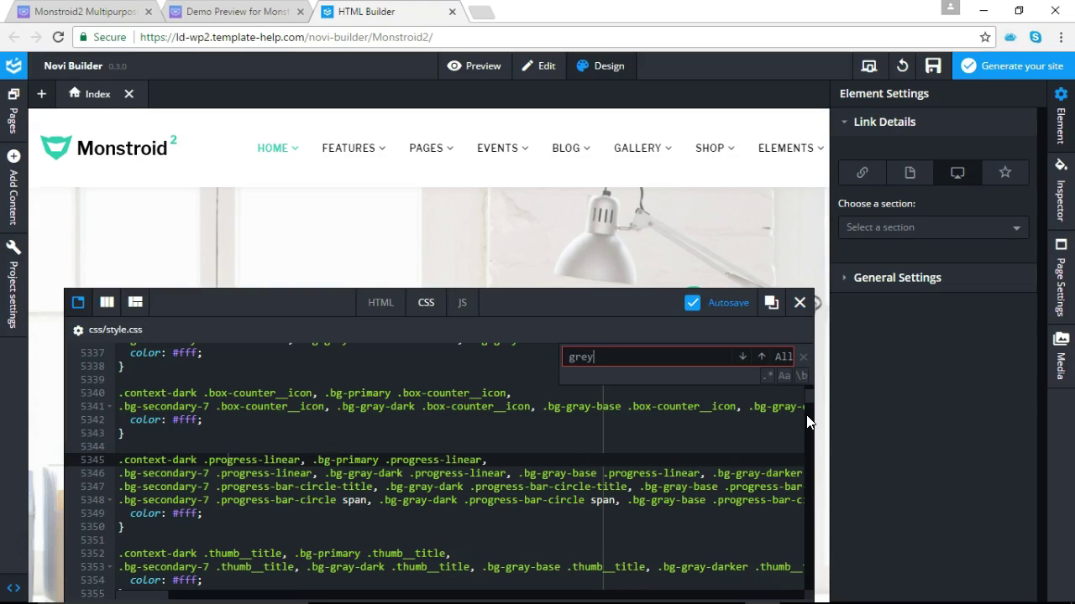
key("BackSpace")
key("BackSpace")
key("BackSpace")
key("BackSpace")
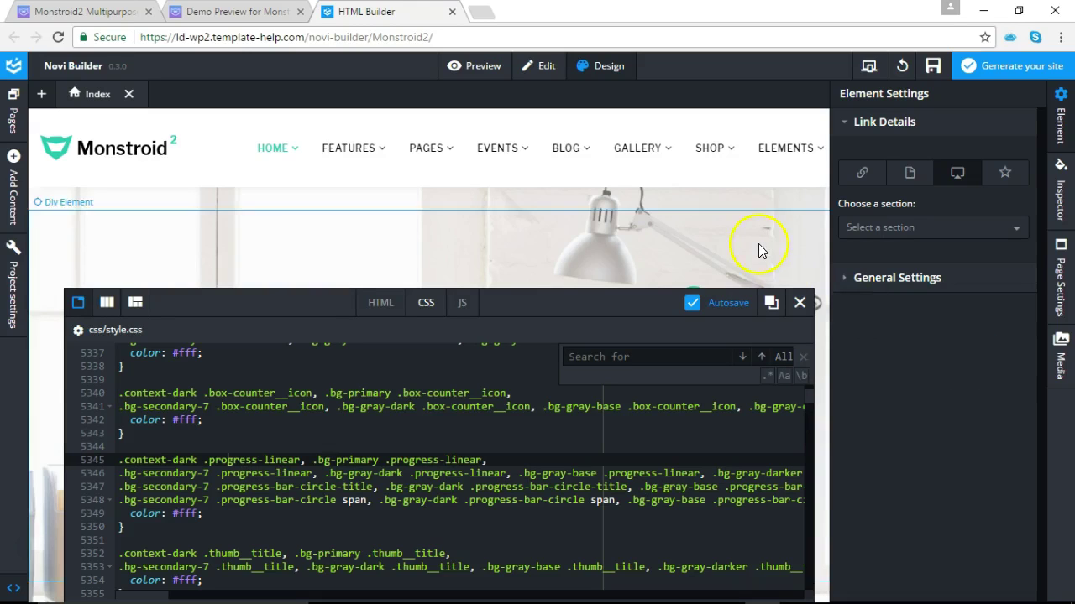
Close the code editor and view the Inspector, Page Settings and Media Library panels.
left_click(799, 303)
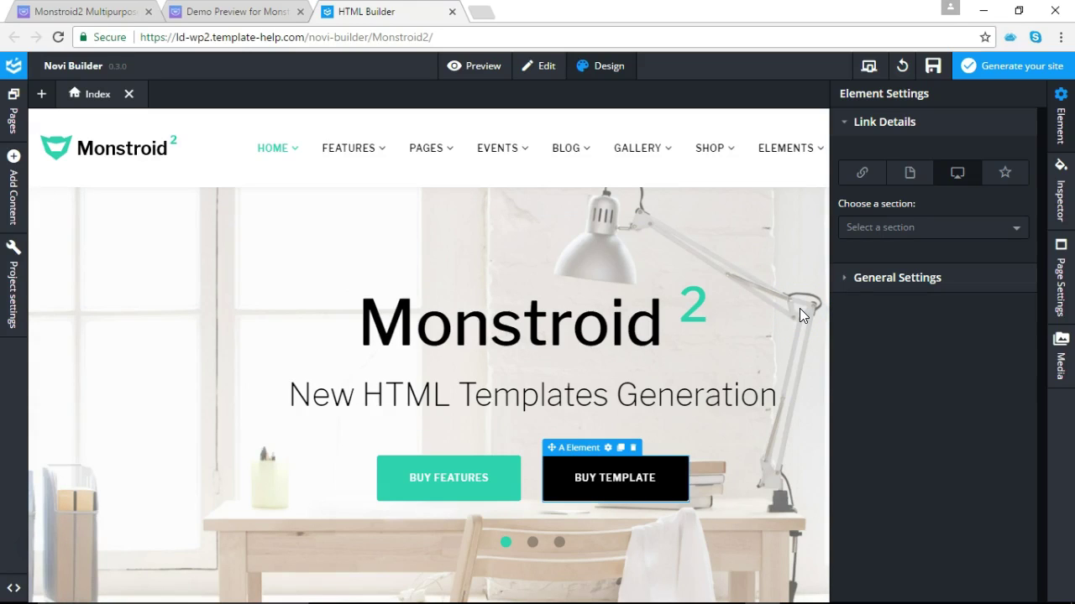
left_click(1057, 187)
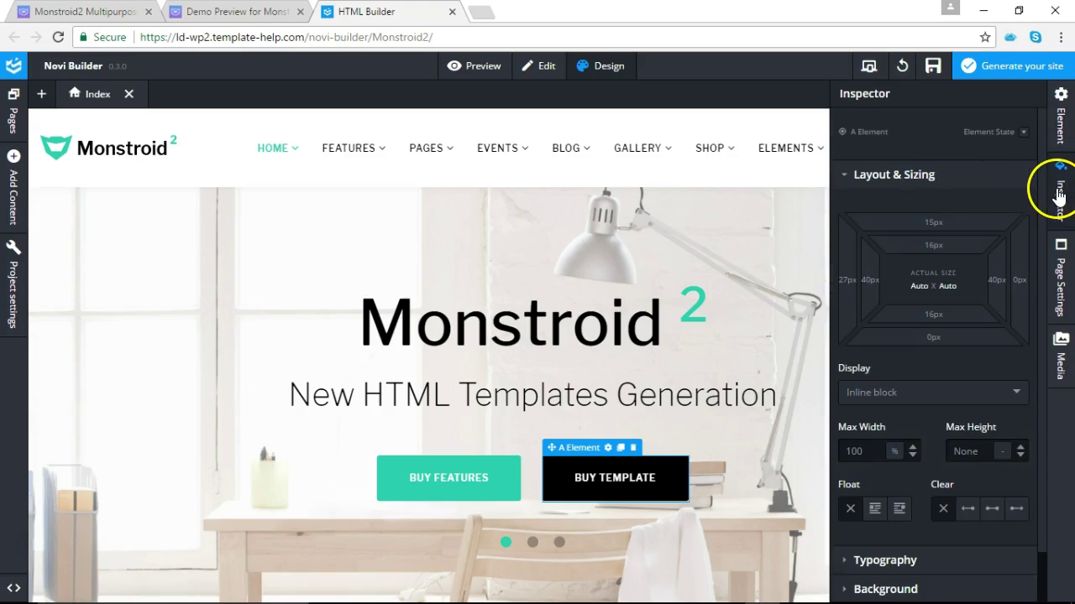
left_click(1062, 248)
left_click(1063, 346)
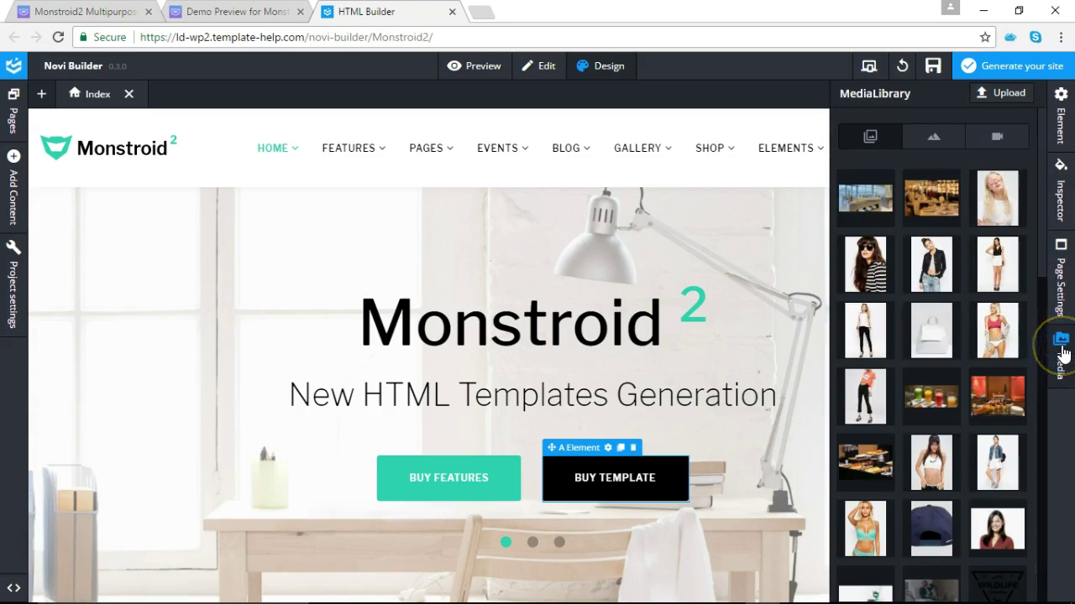
Browse Pages, Add Content and Project settings, then collapse Header in the content repository.
left_click(13, 117)
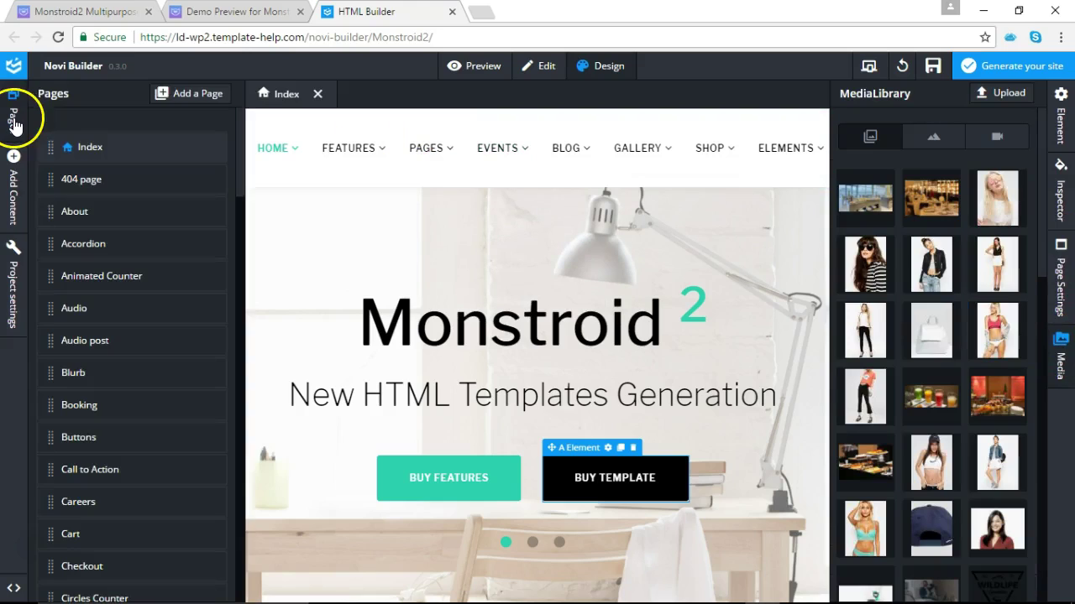
left_click(16, 190)
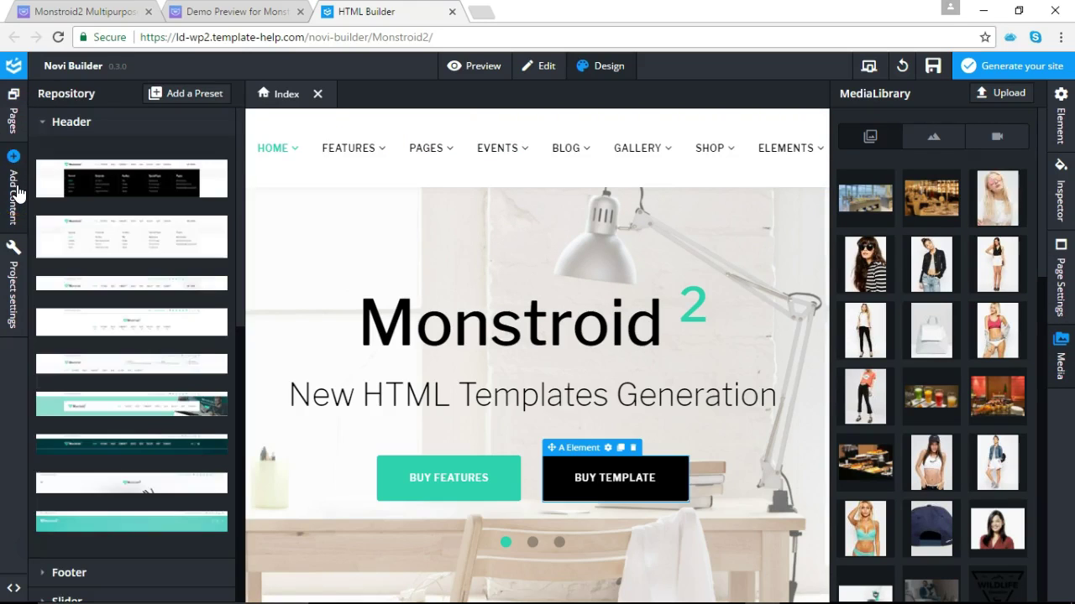
left_click(15, 277)
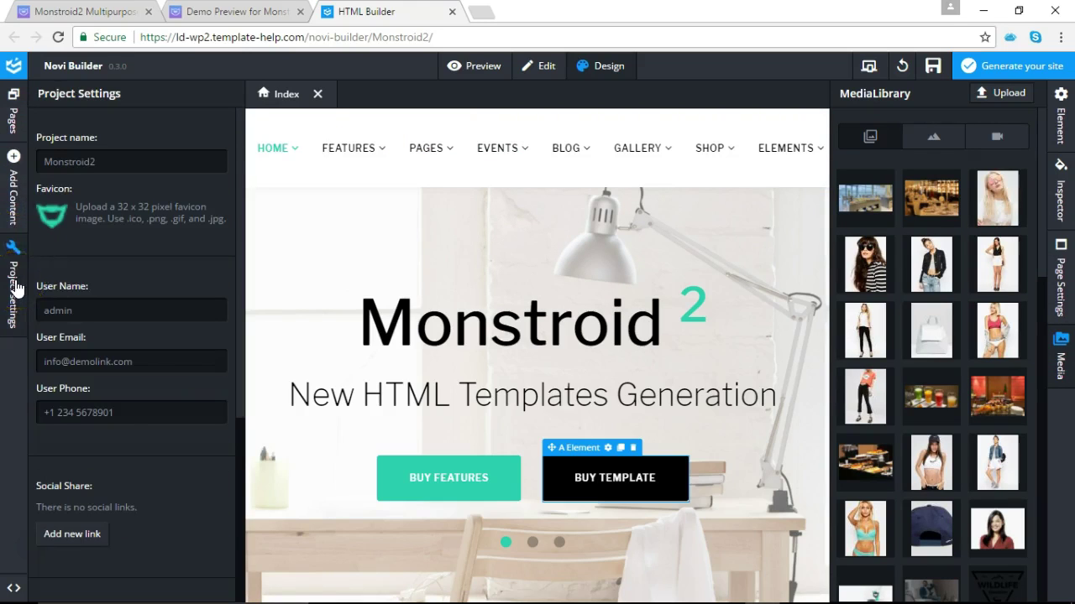
left_click(19, 201)
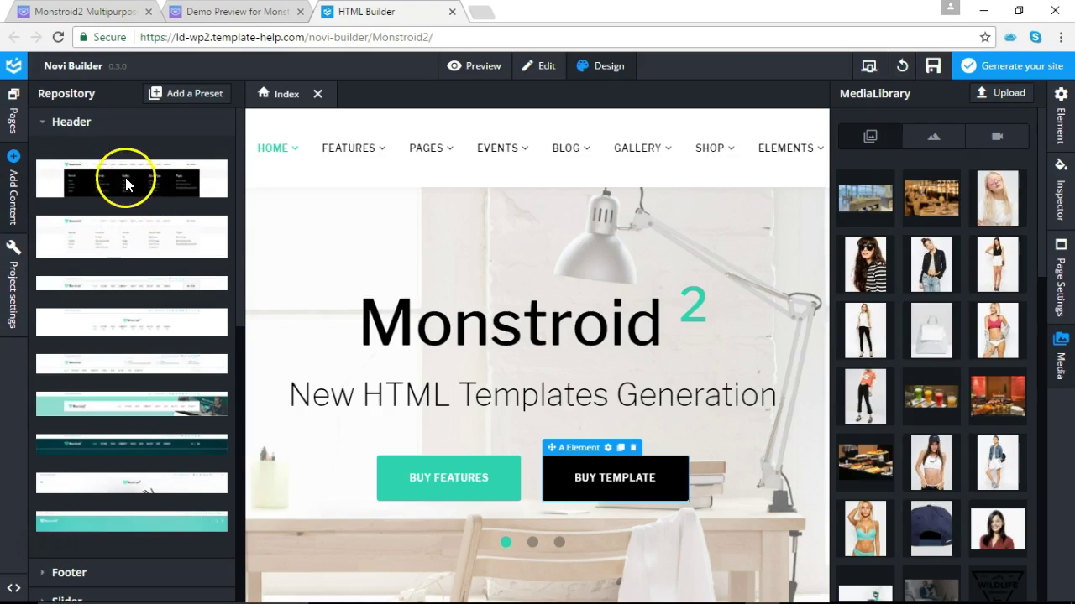
left_click(42, 121)
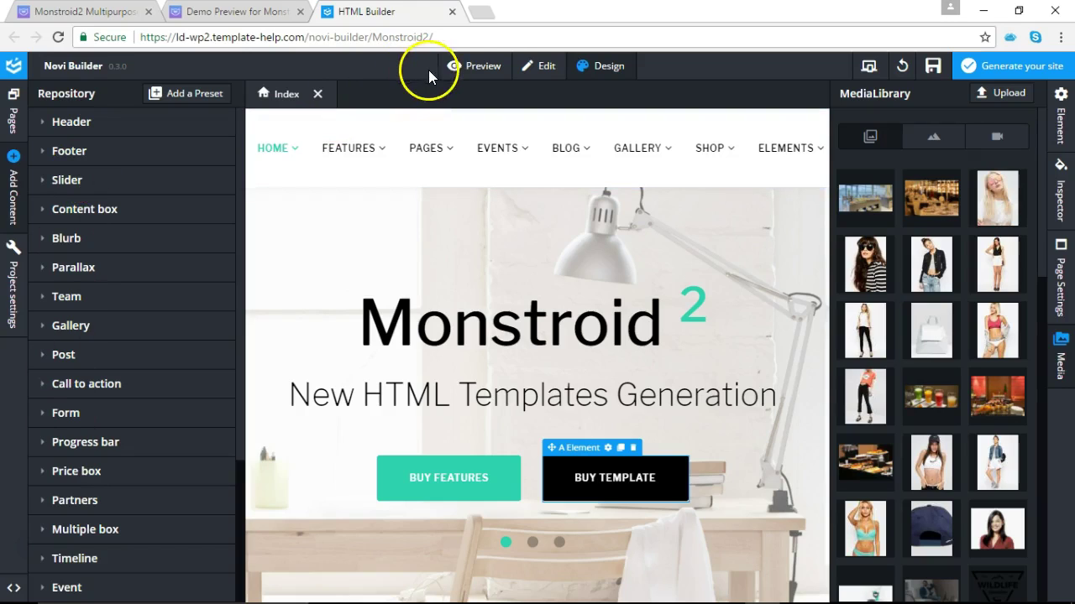
Generate a full-window preview of the Monstroid2 template.
left_click(495, 66)
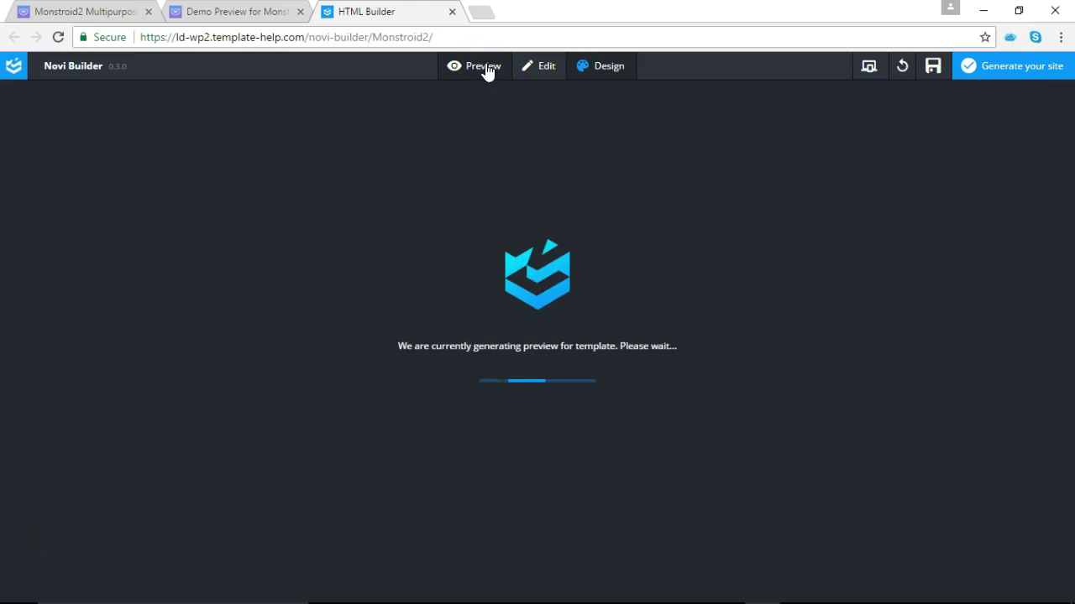